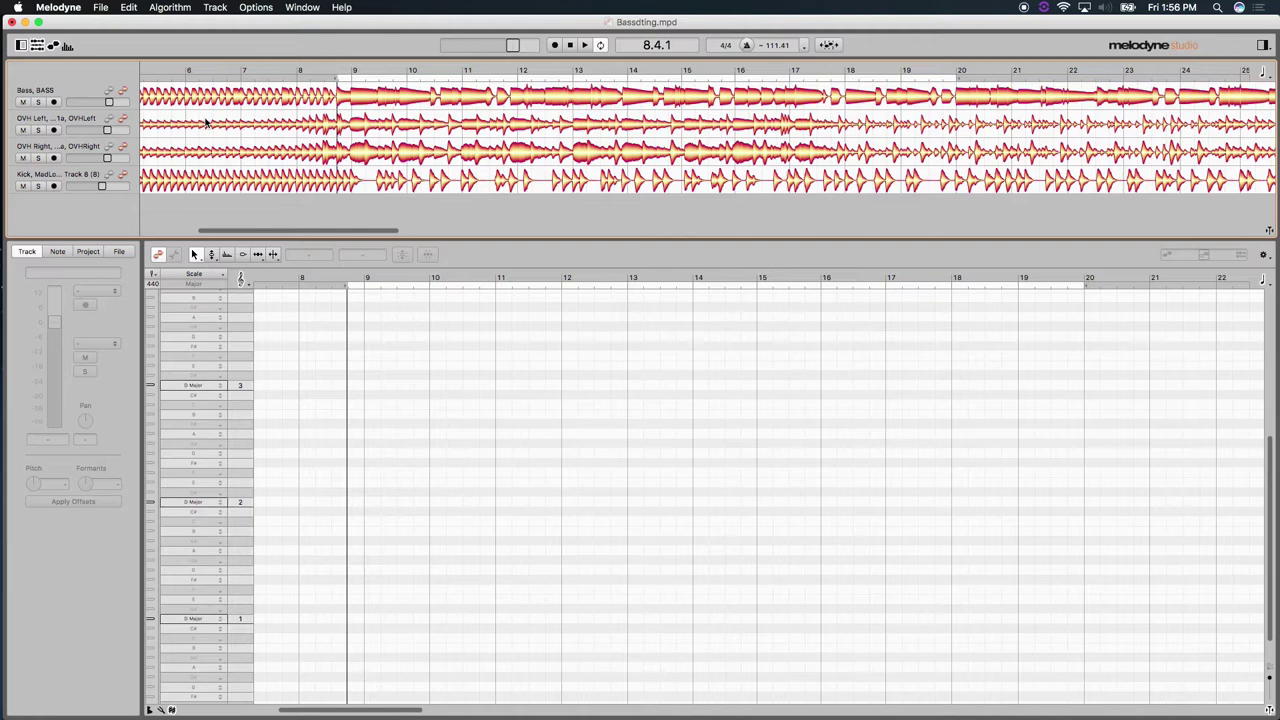
Review the Bass, OVH Left, OVH Right and Kick track settings, ending back on Bass.
{"action": "left_click", "coordinate": [68, 92]}
{"action": "left_click", "coordinate": [67, 119]}
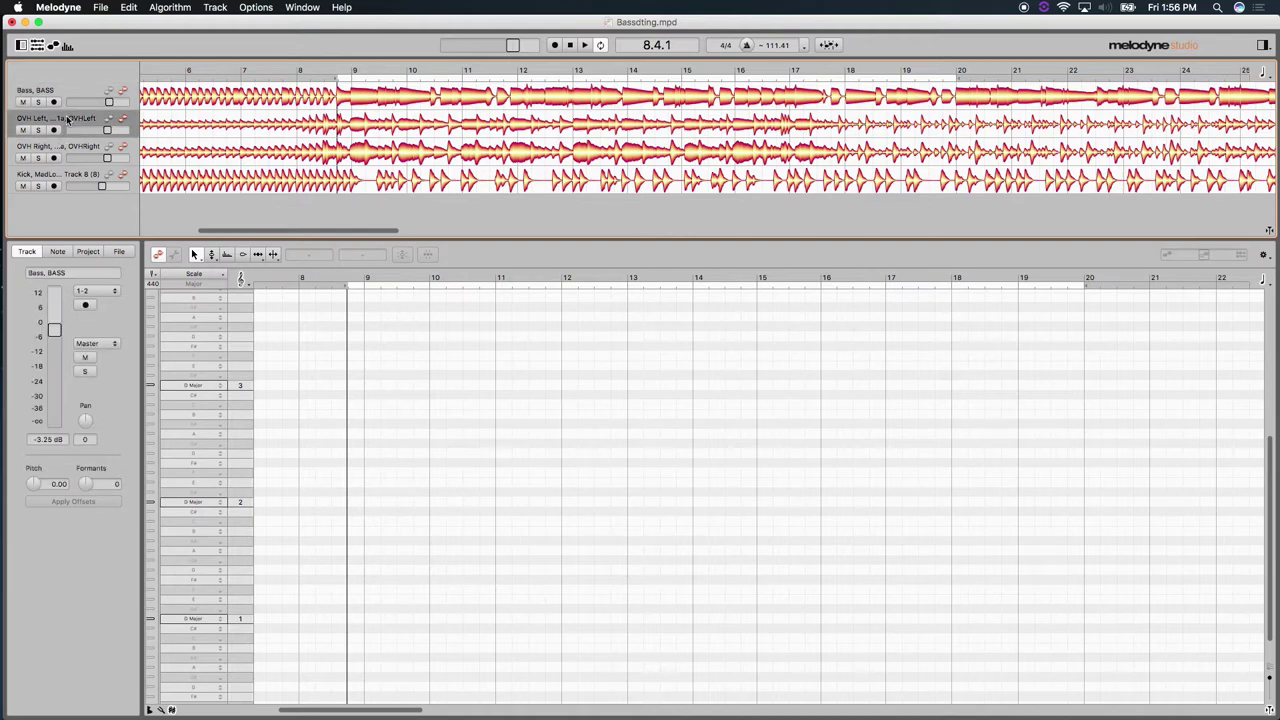
{"action": "left_click", "coordinate": [67, 146]}
{"action": "left_click", "coordinate": [65, 174]}
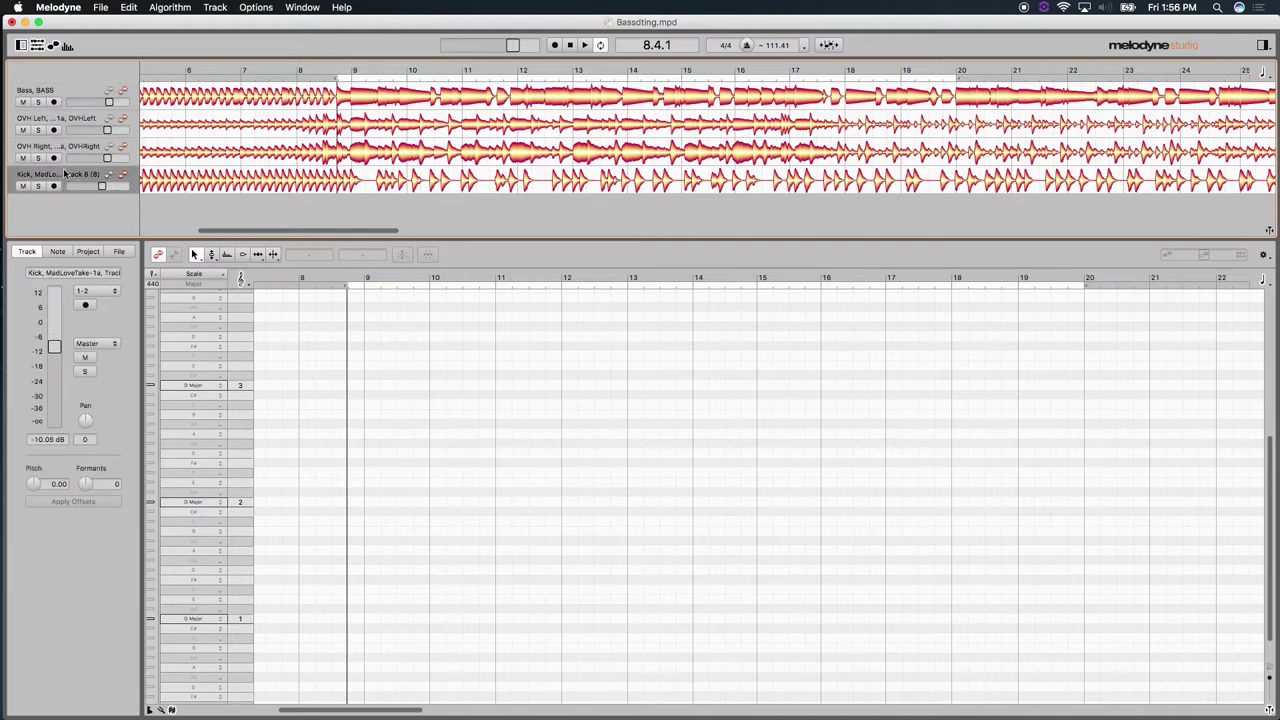
{"action": "left_click", "coordinate": [61, 90]}
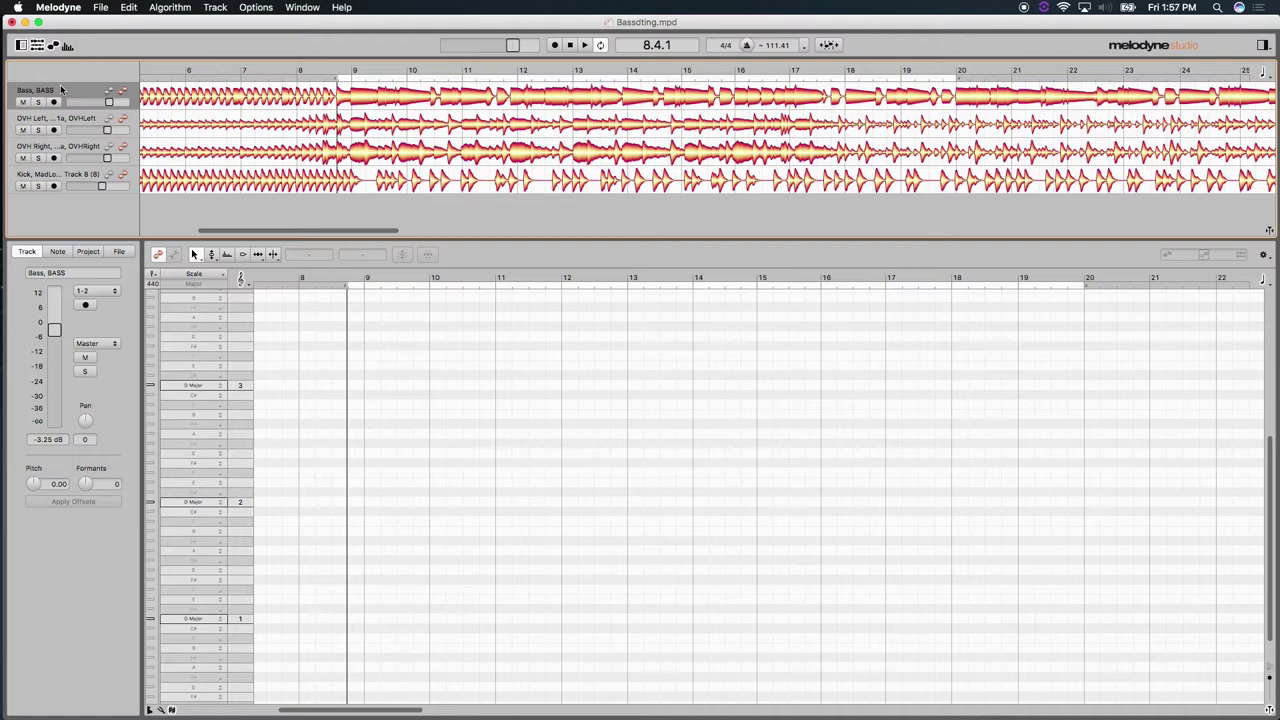
Show the Bass track's notes in the editor and turn on the Sound Editor.
{"action": "left_click", "coordinate": [123, 91]}
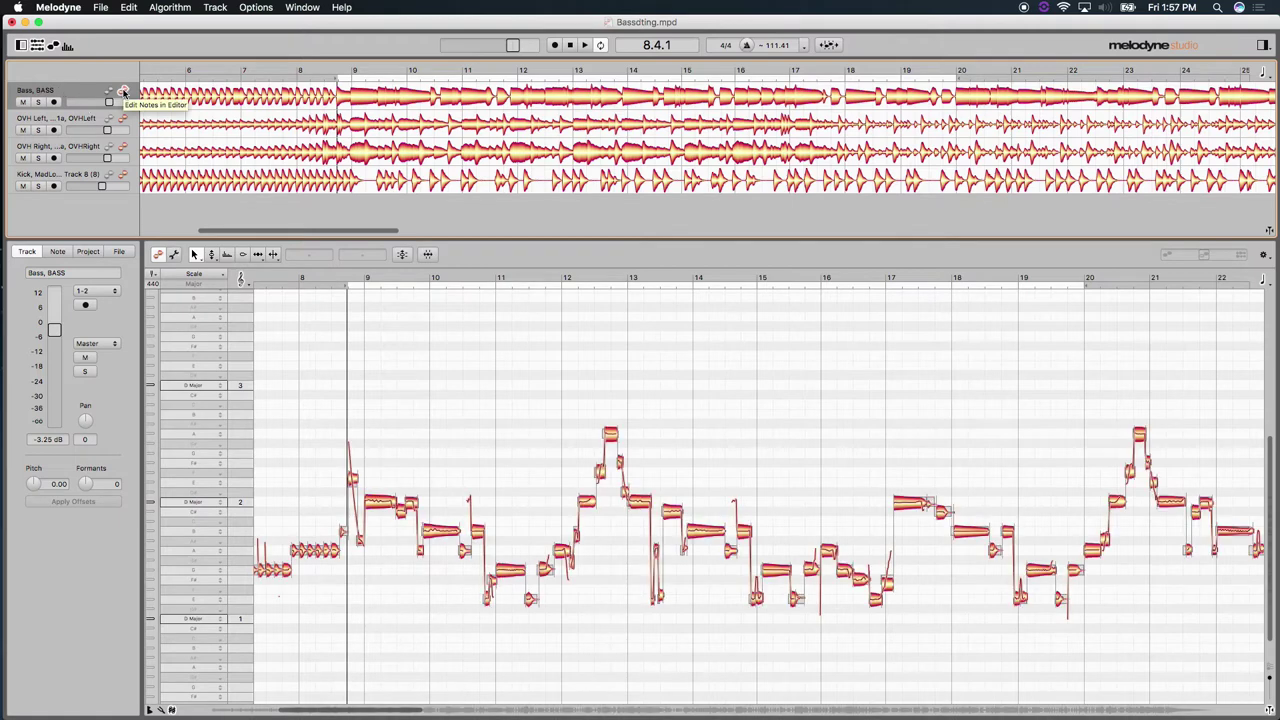
{"action": "left_click", "coordinate": [68, 47]}
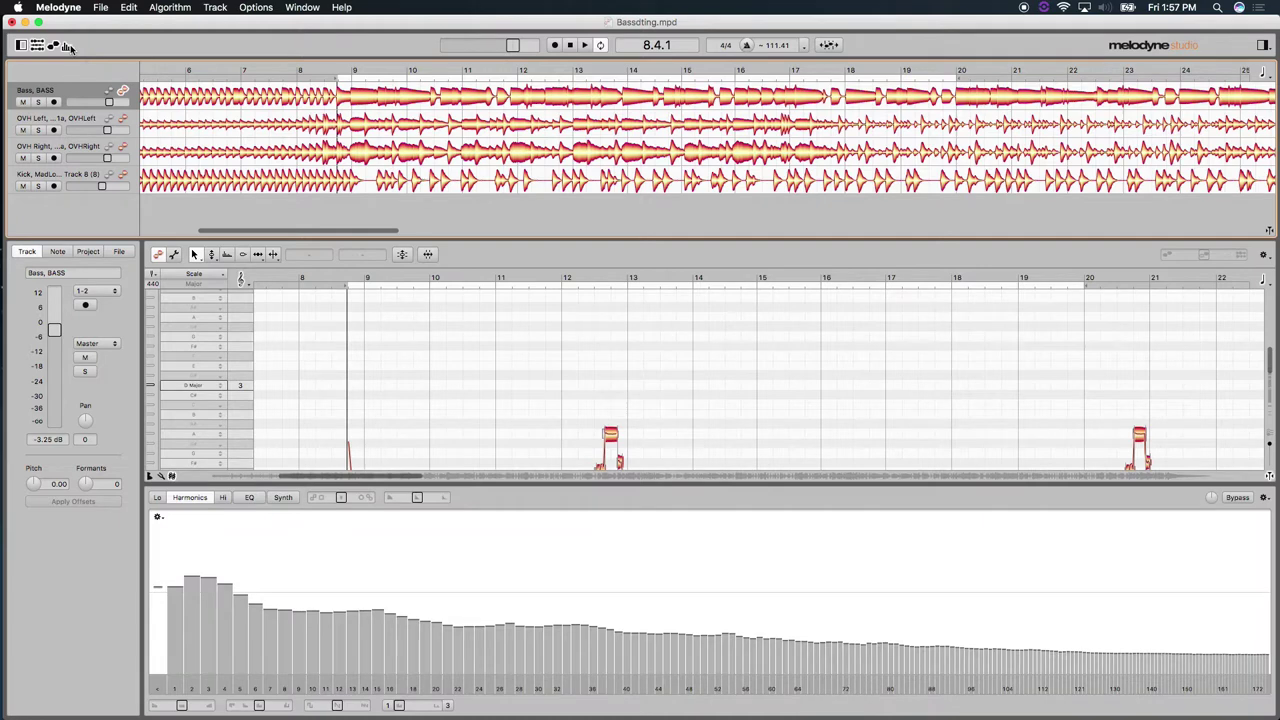
{"action": "left_click", "coordinate": [69, 47]}
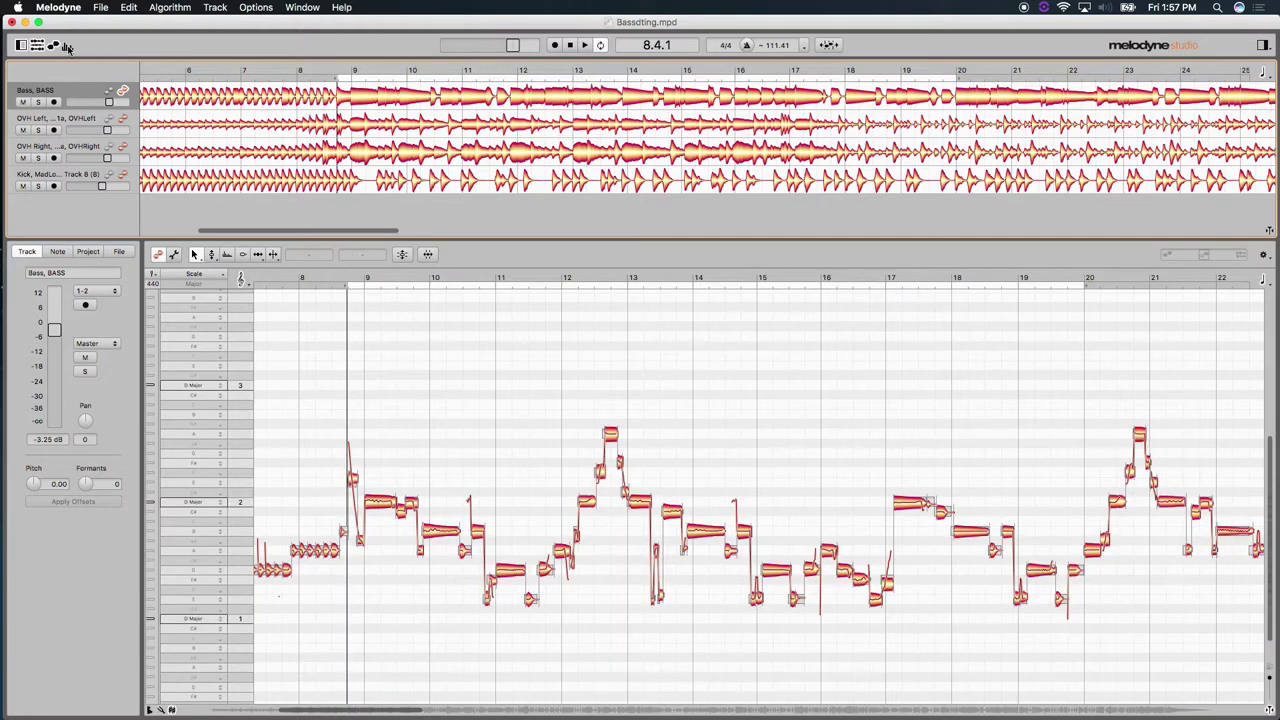
{"action": "left_click", "coordinate": [68, 47]}
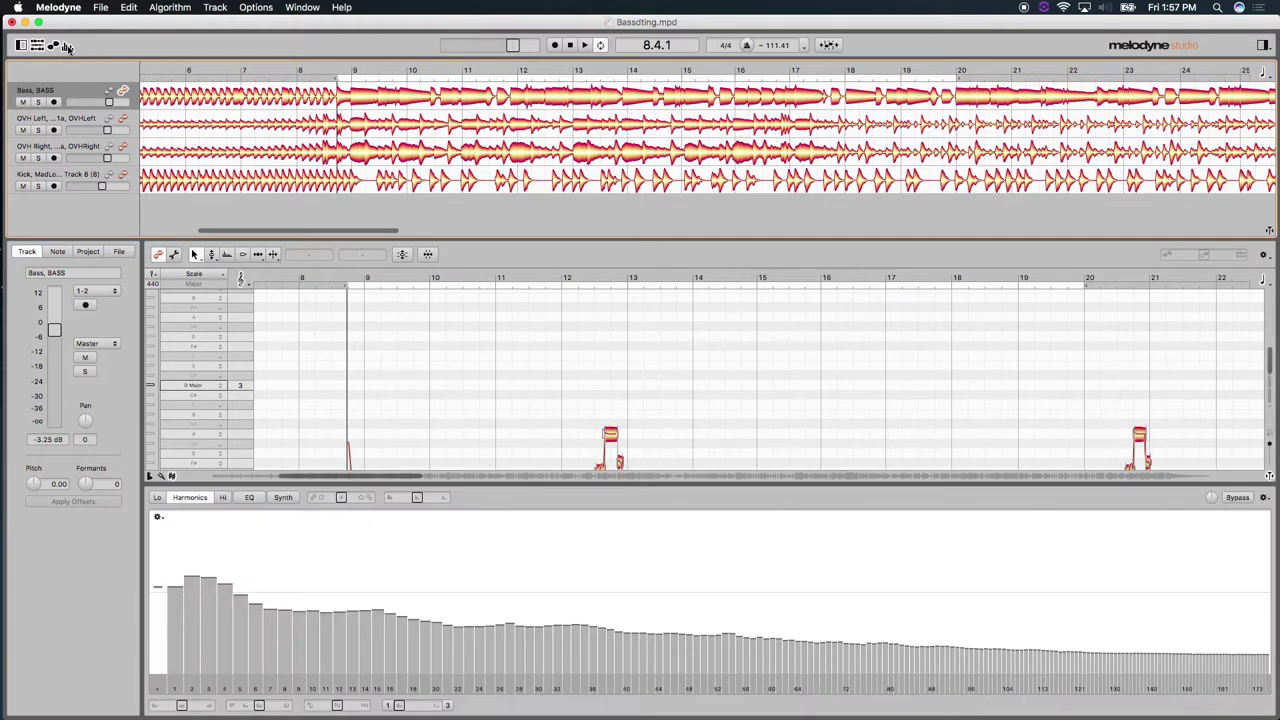
Compare the OVH Left, OVH Right and Kick harmonics, then return to the Bass harmonics.
{"action": "left_click", "coordinate": [90, 119]}
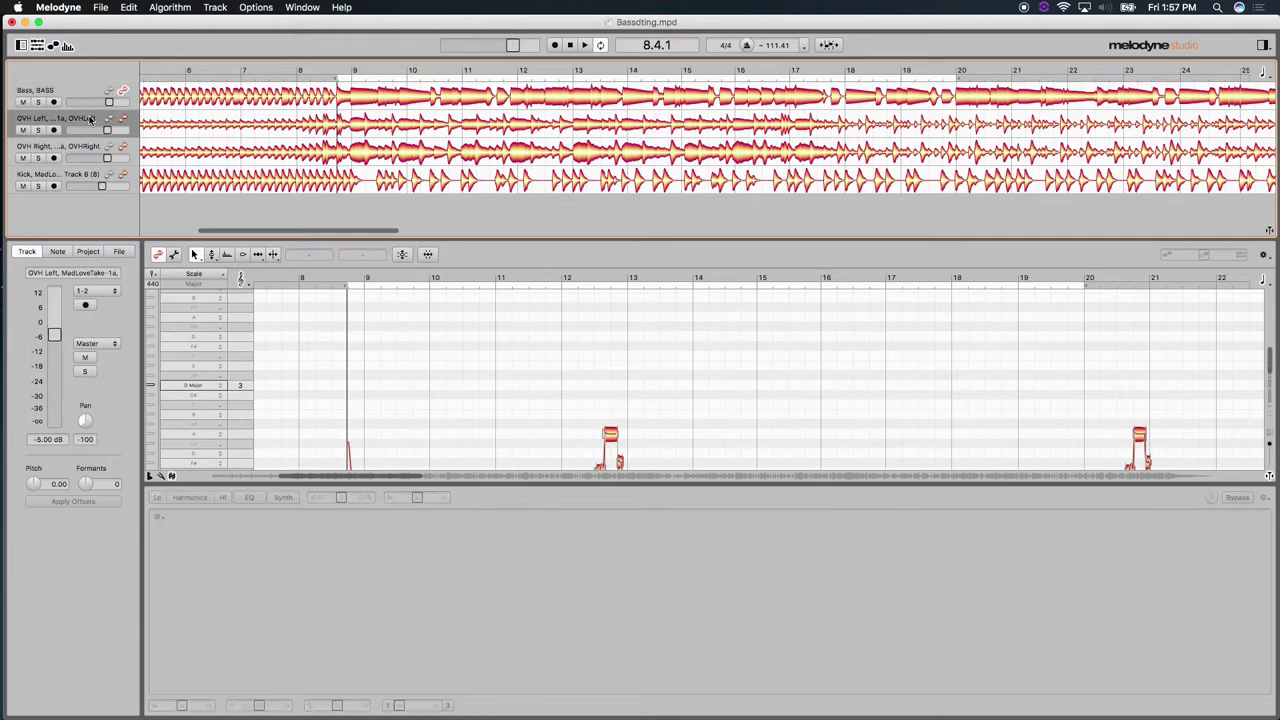
{"action": "left_click", "coordinate": [92, 146]}
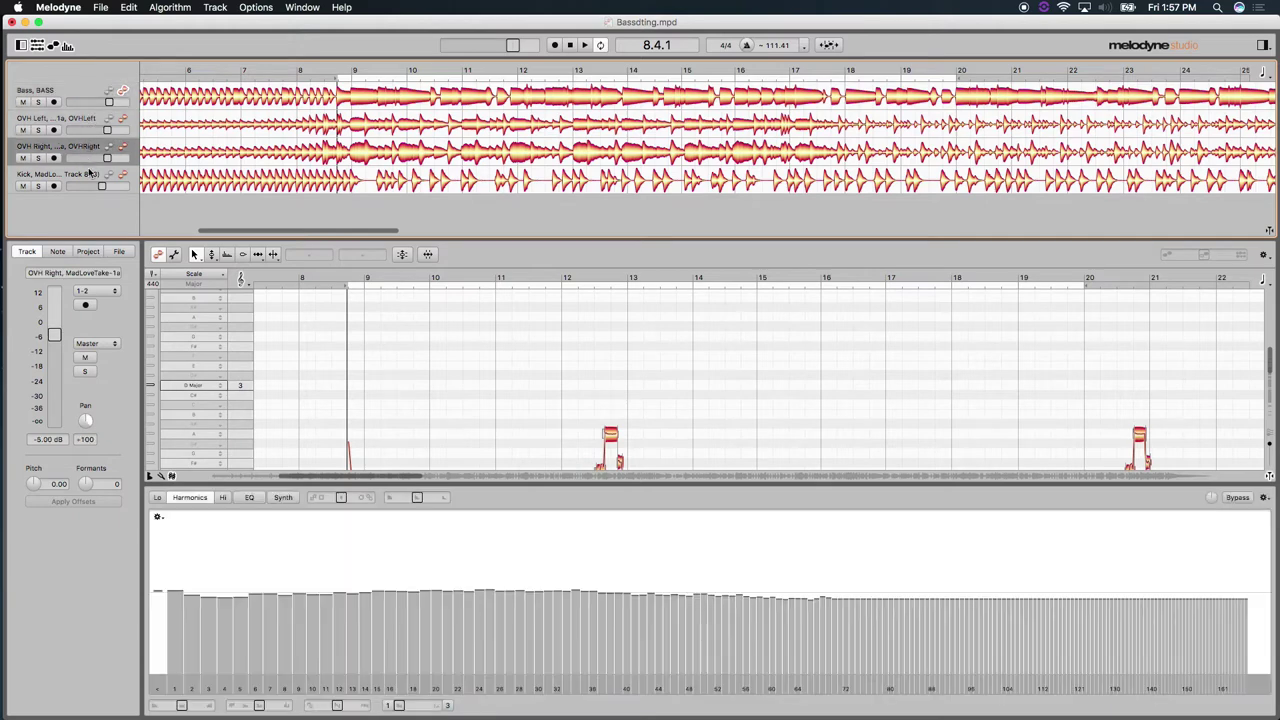
{"action": "left_click", "coordinate": [88, 176]}
{"action": "left_click", "coordinate": [88, 149]}
{"action": "left_click", "coordinate": [88, 115]}
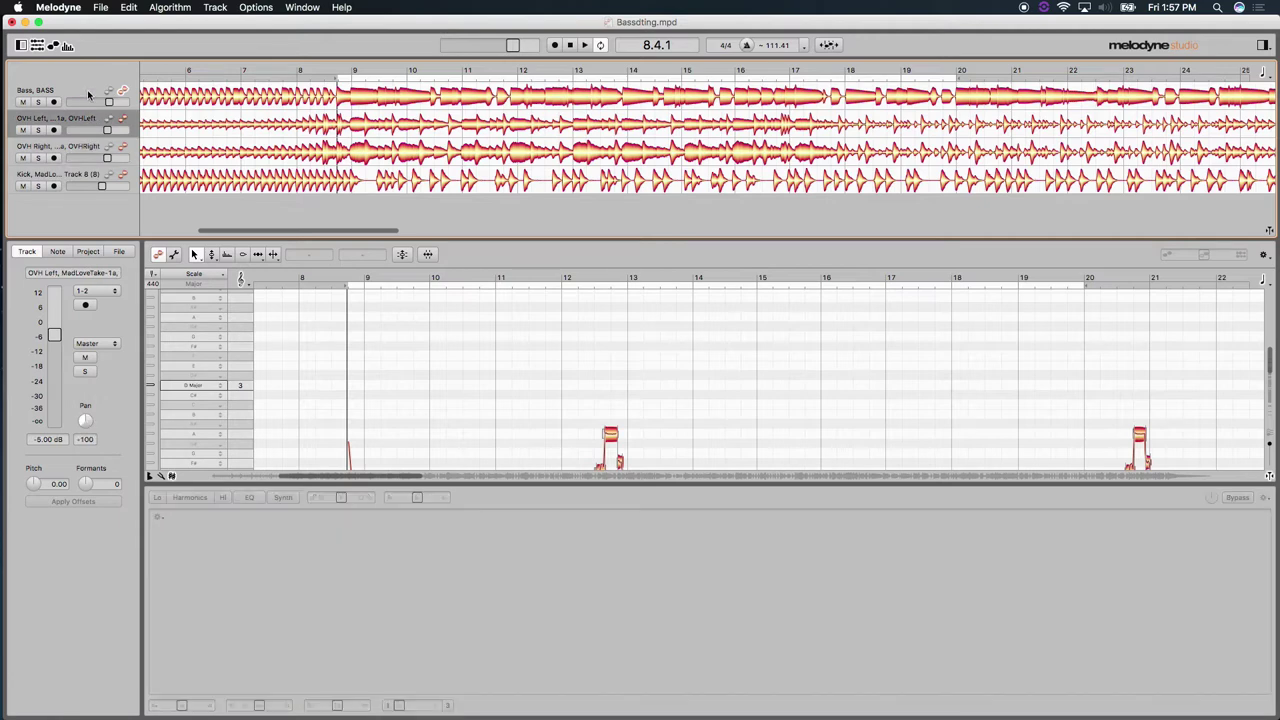
{"action": "left_click", "coordinate": [88, 93]}
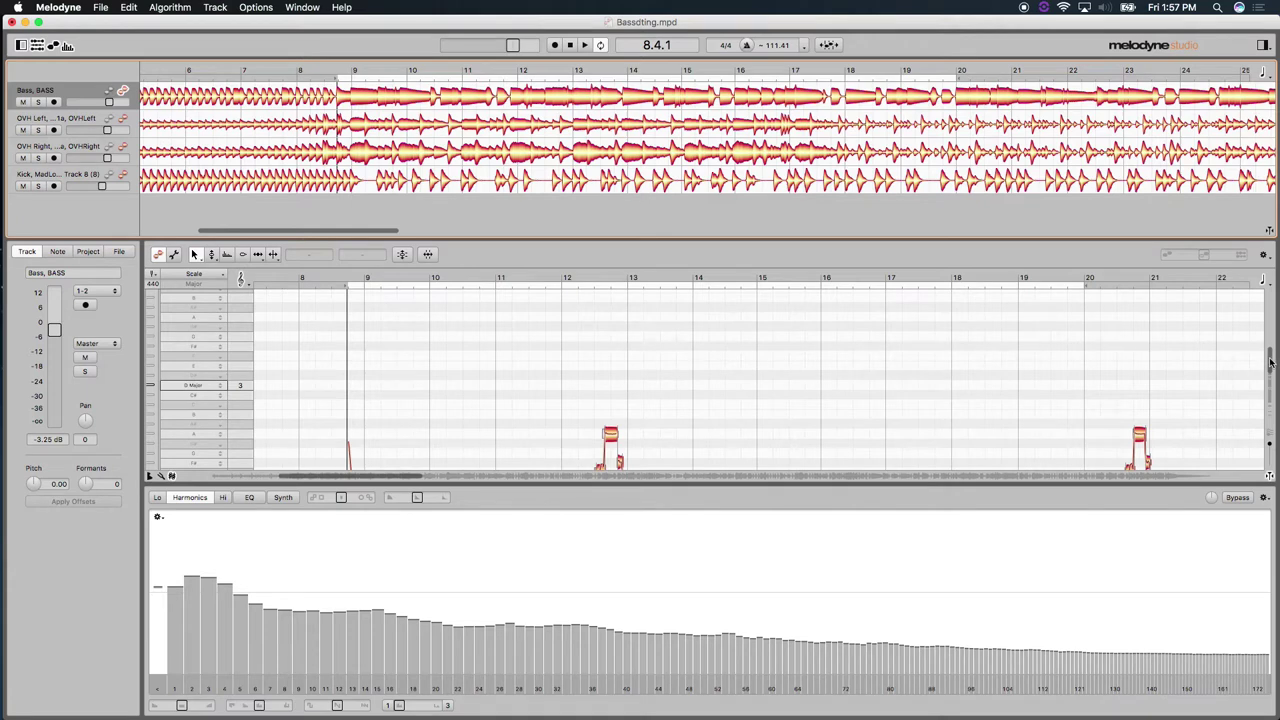
{"action": "left_click_drag", "start_coordinate": [1270, 362], "coordinate": [1270, 386]}
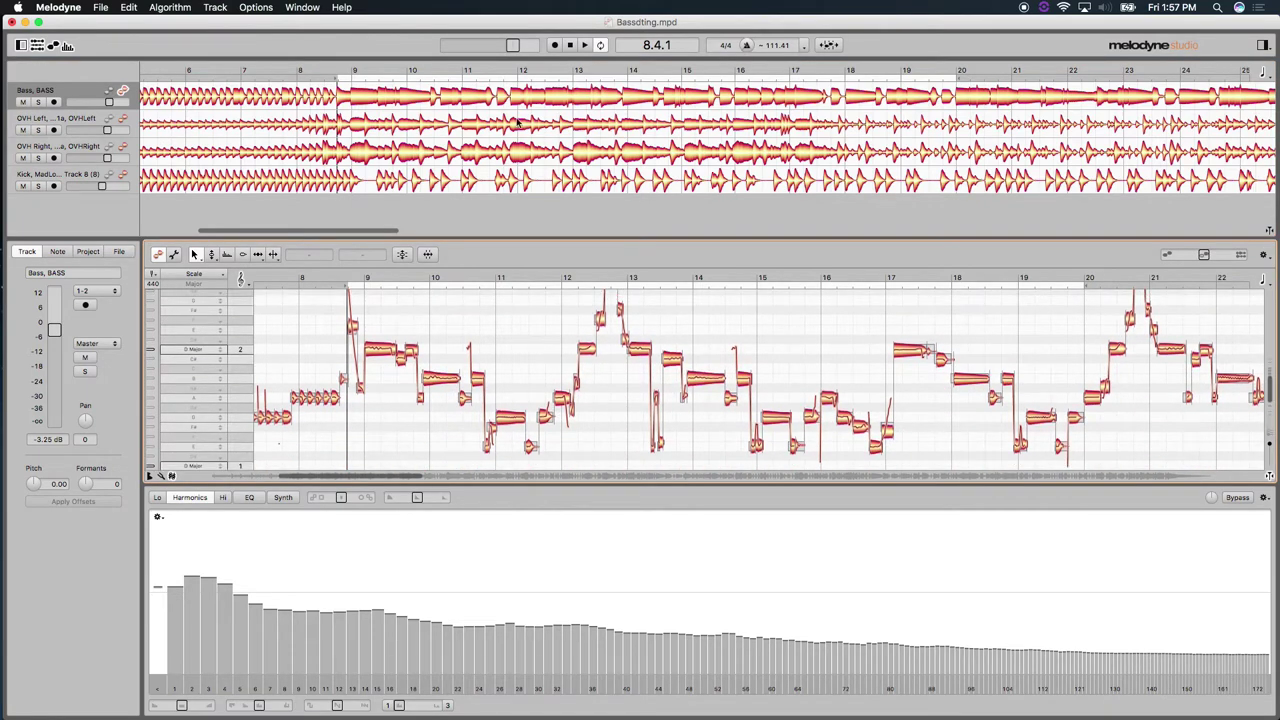
{"action": "left_click", "coordinate": [335, 70]}
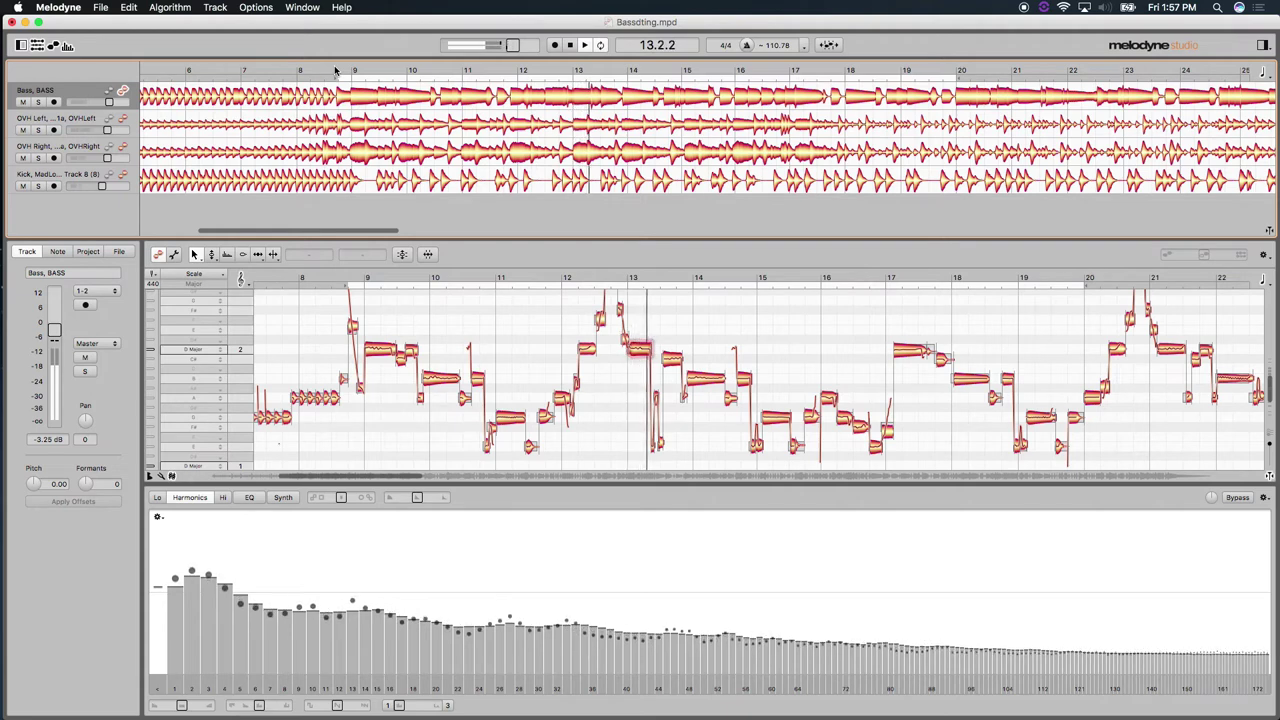
{"action": "key", "text": "space"}
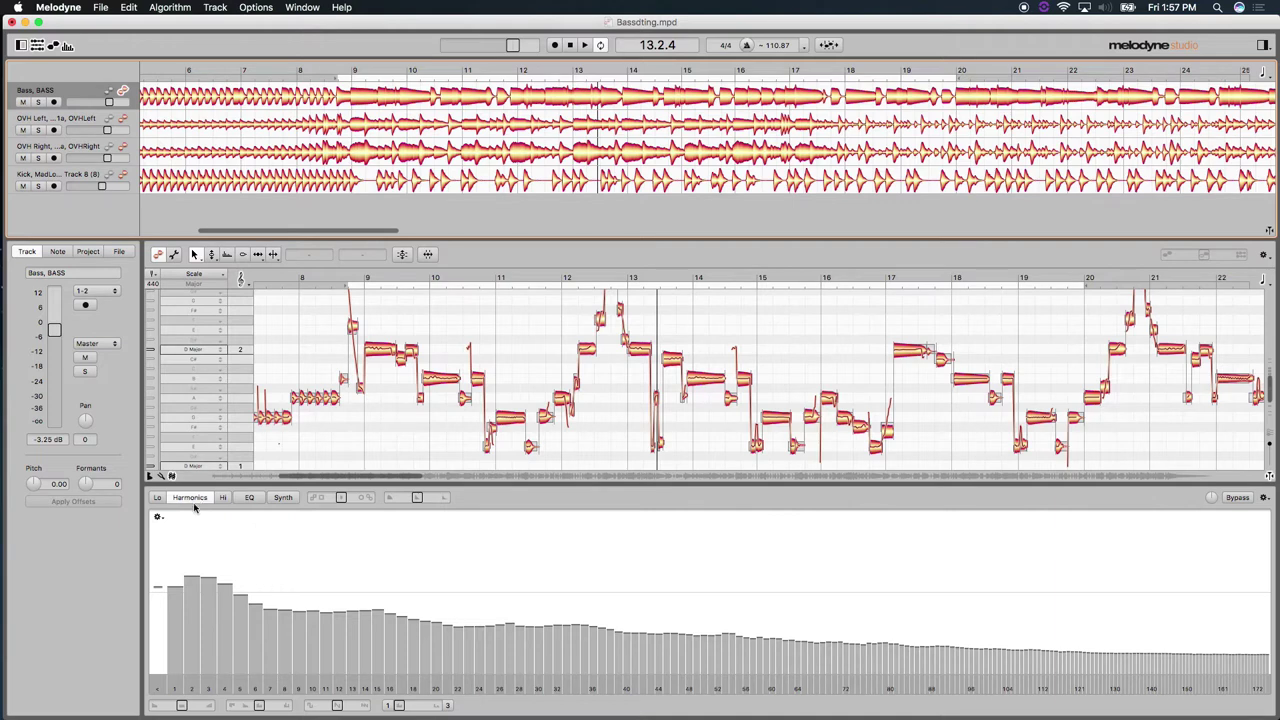
{"action": "left_click", "coordinate": [249, 498]}
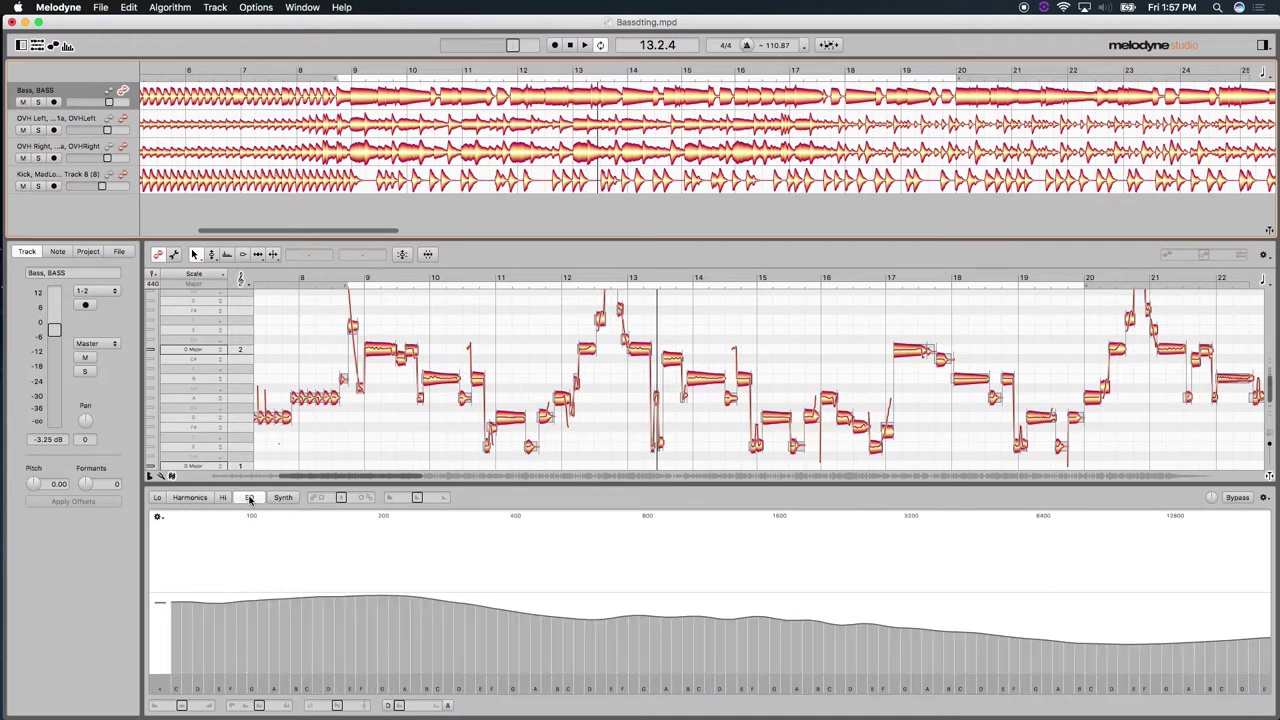
{"action": "left_click", "coordinate": [189, 497]}
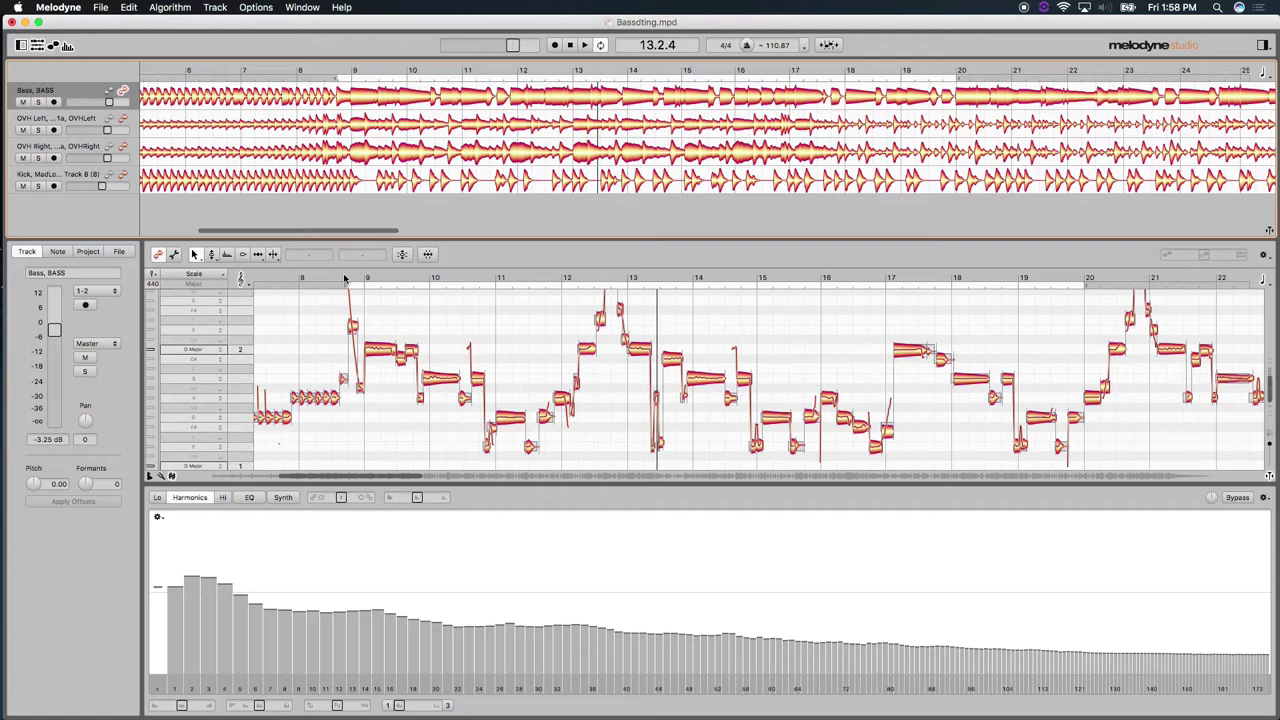
{"action": "left_click", "coordinate": [345, 278]}
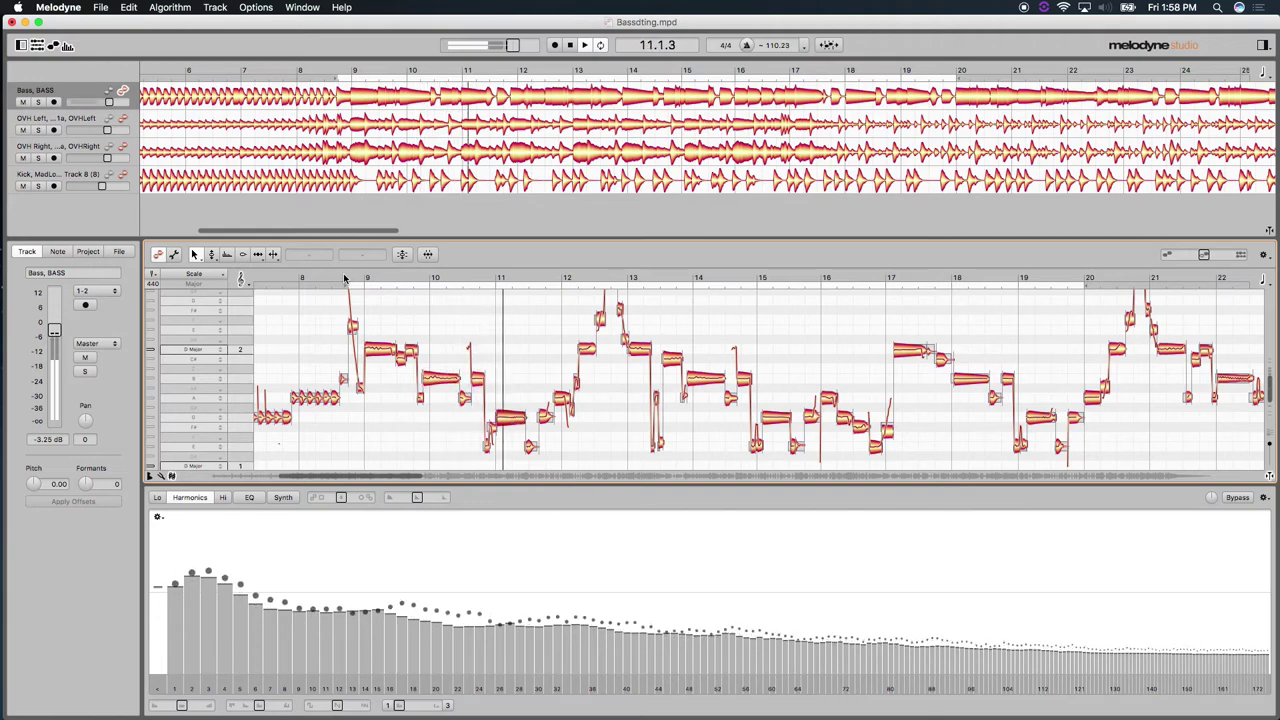
Stop playback and look over the Emphasis, Dynamics, Comb and Contour macro knobs.
{"action": "key", "text": "space"}
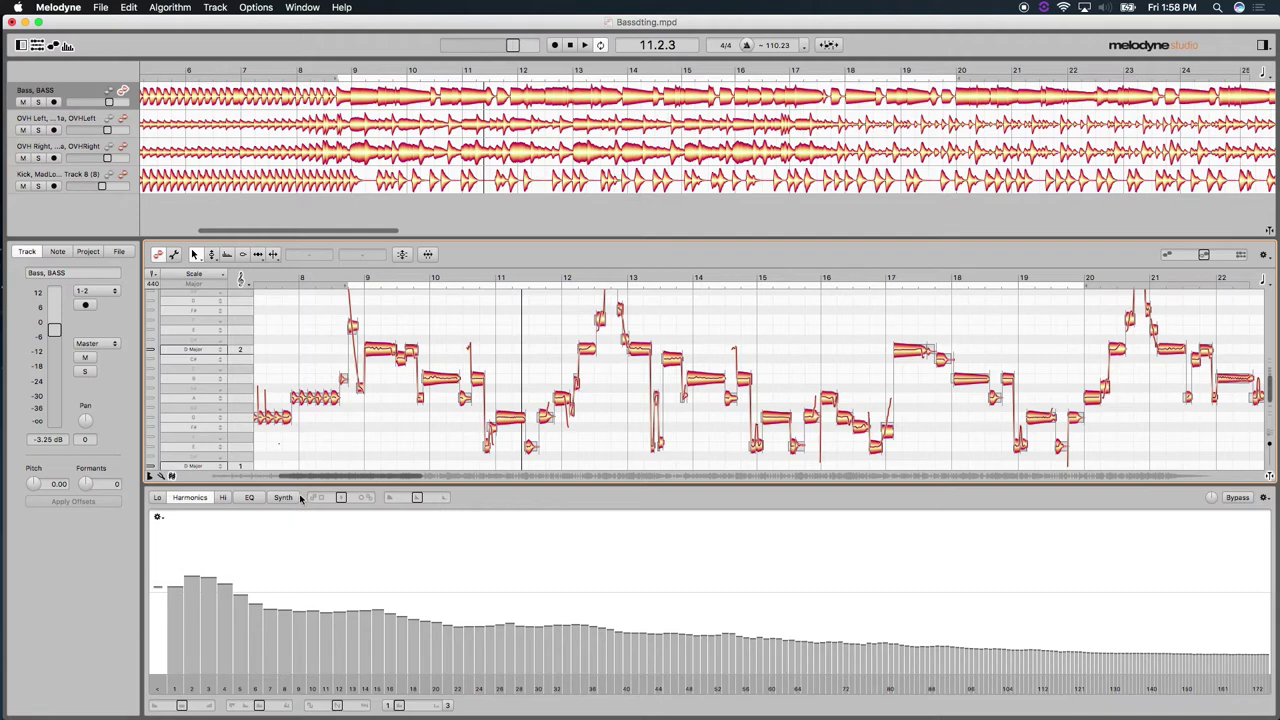
{"action": "mouse_move", "coordinate": [341, 498]}
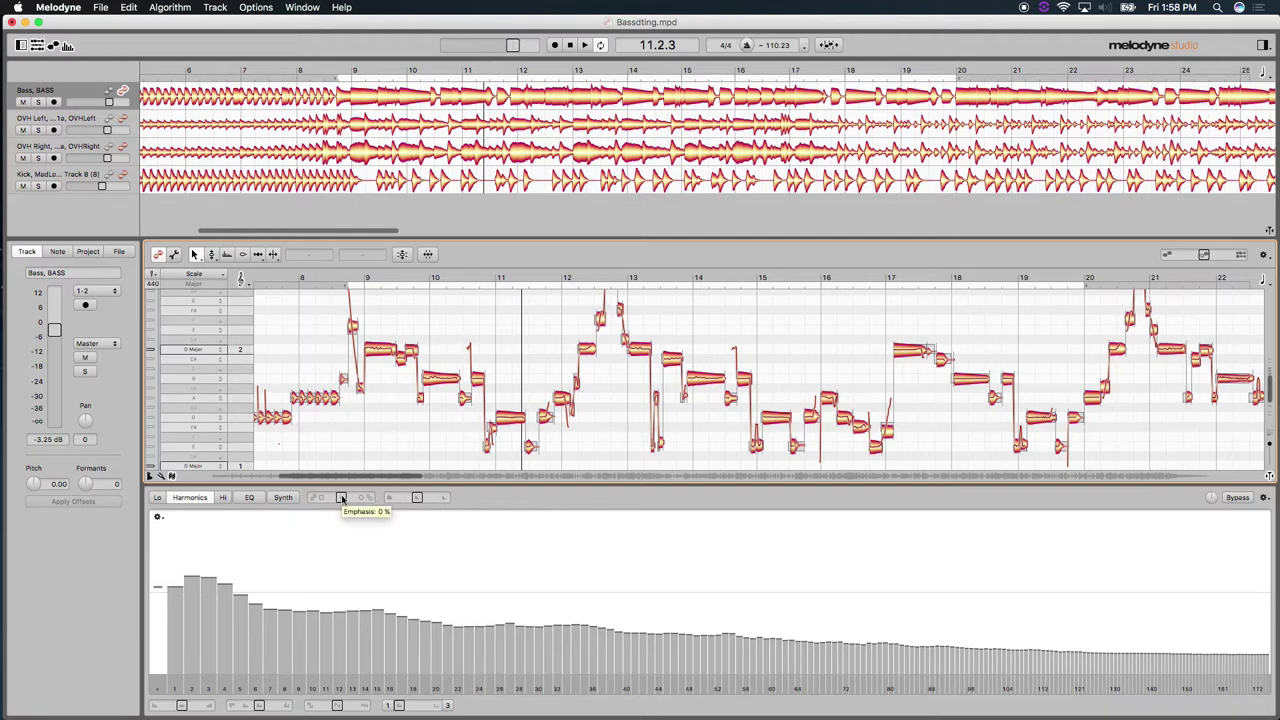
{"action": "mouse_move", "coordinate": [417, 500]}
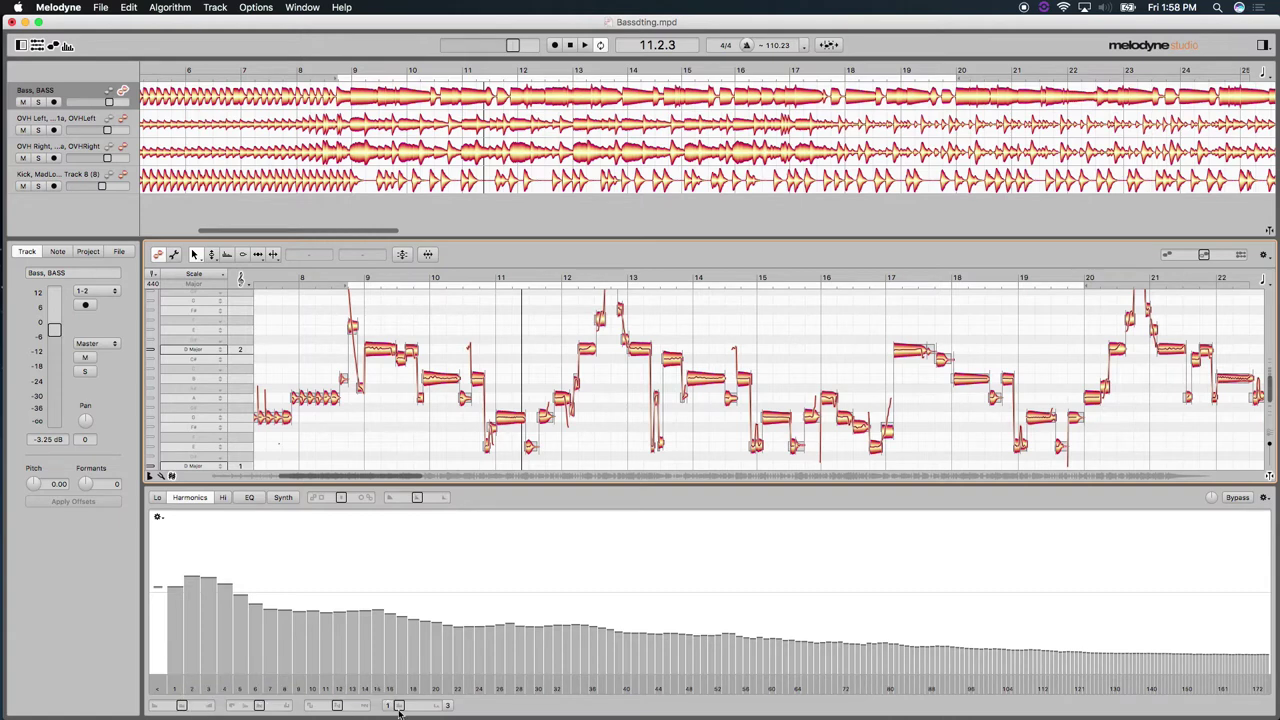
{"action": "mouse_move", "coordinate": [401, 708]}
{"action": "mouse_move", "coordinate": [260, 708]}
Try the bass Brilliance at -37 % while playing from bar 8.4, then return it to 0 %.
{"action": "left_click_drag", "start_coordinate": [183, 707], "coordinate": [200, 706]}
{"action": "double_click", "coordinate": [347, 277]}
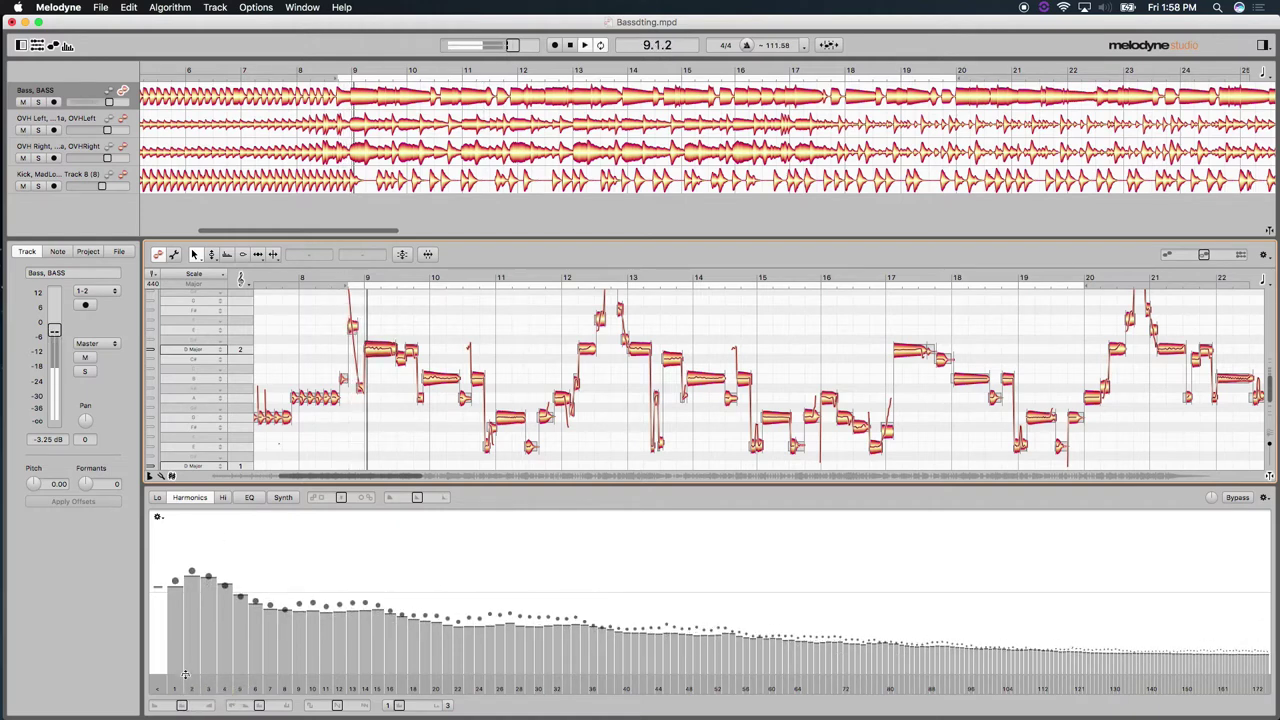
{"action": "left_click_drag", "start_coordinate": [184, 709], "coordinate": [190, 708]}
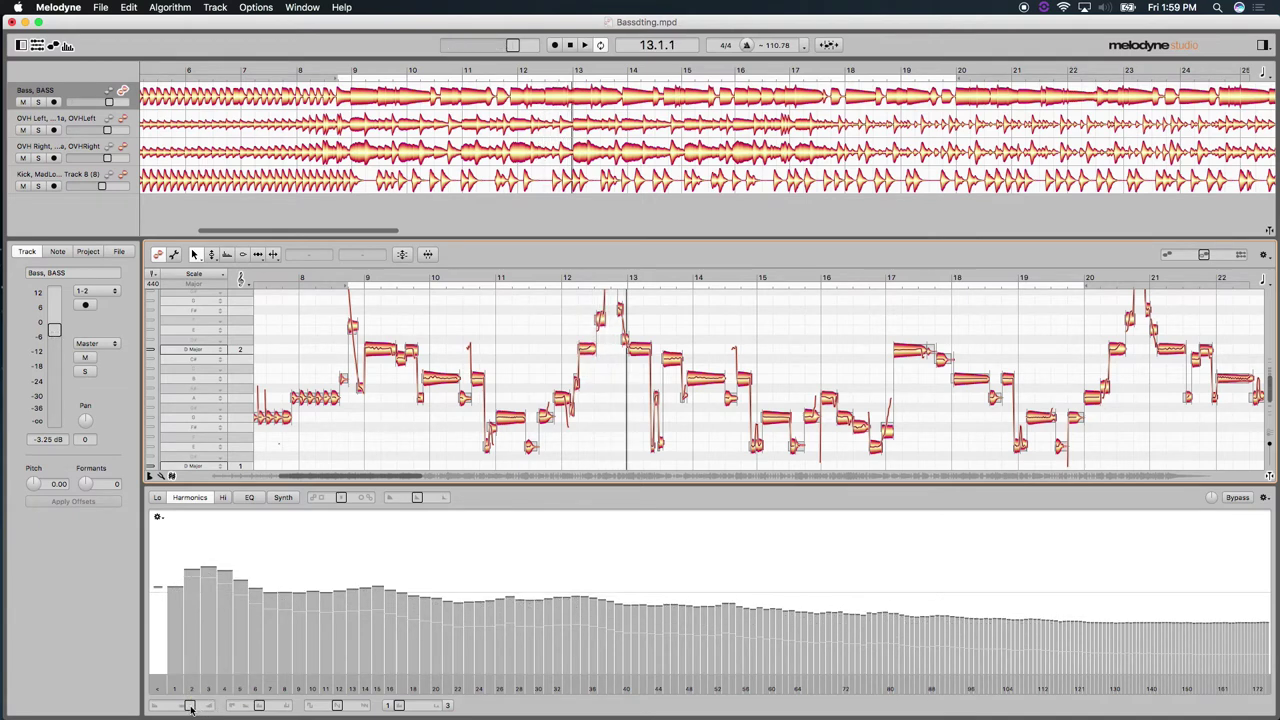
{"action": "left_click_drag", "start_coordinate": [190, 708], "coordinate": [190, 708]}
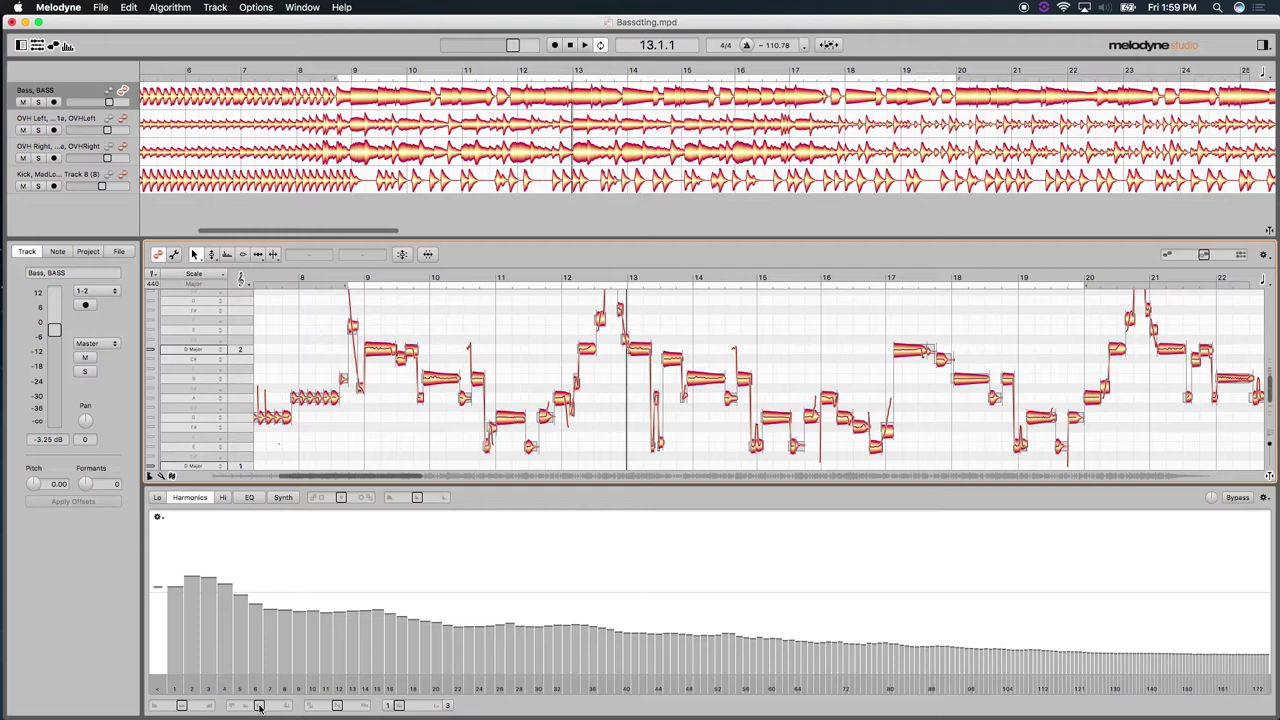
Raise Contour to +41 % and set Brilliance to -10 % while playing, then rewind to bar 8.4.
{"action": "mouse_move", "coordinate": [261, 708]}
{"action": "left_mouse_down"}
{"action": "mouse_move", "coordinate": [293, 706]}
{"action": "mouse_move", "coordinate": [230, 705]}
{"action": "mouse_move", "coordinate": [259, 705]}
{"action": "left_mouse_up"}
{"action": "left_click", "coordinate": [335, 70]}
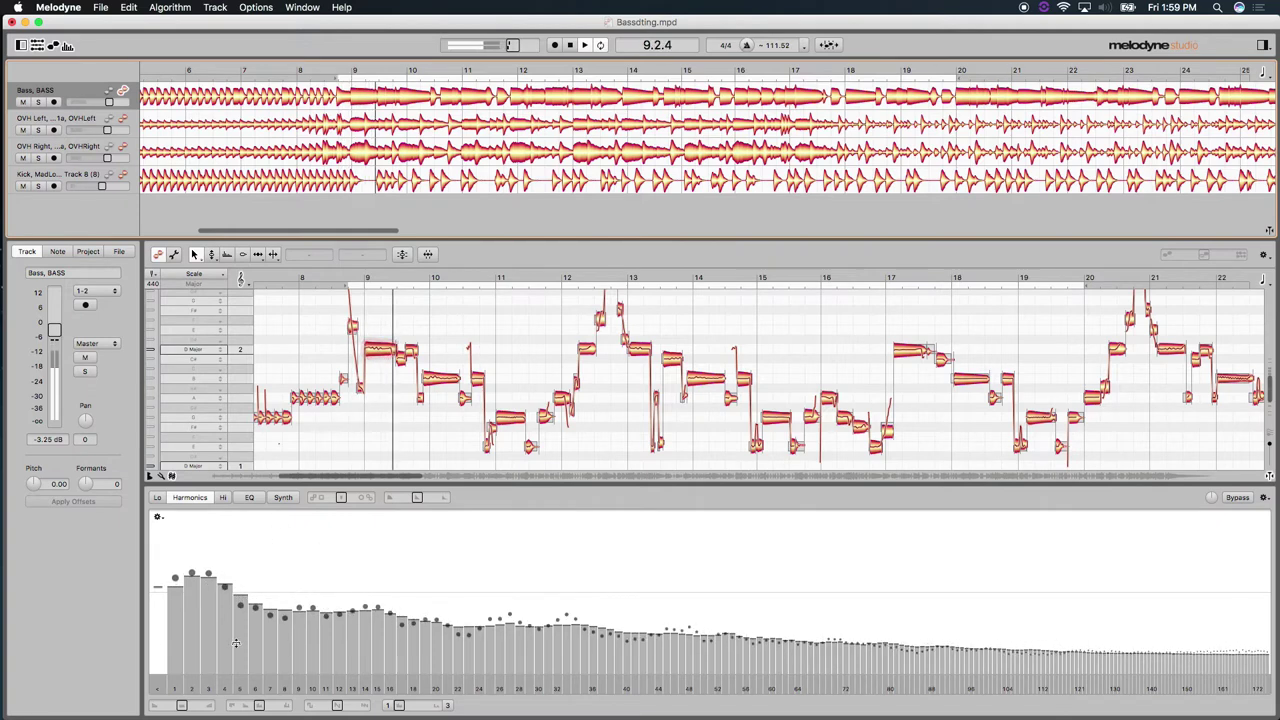
{"action": "left_click_drag", "start_coordinate": [186, 706], "coordinate": [285, 706]}
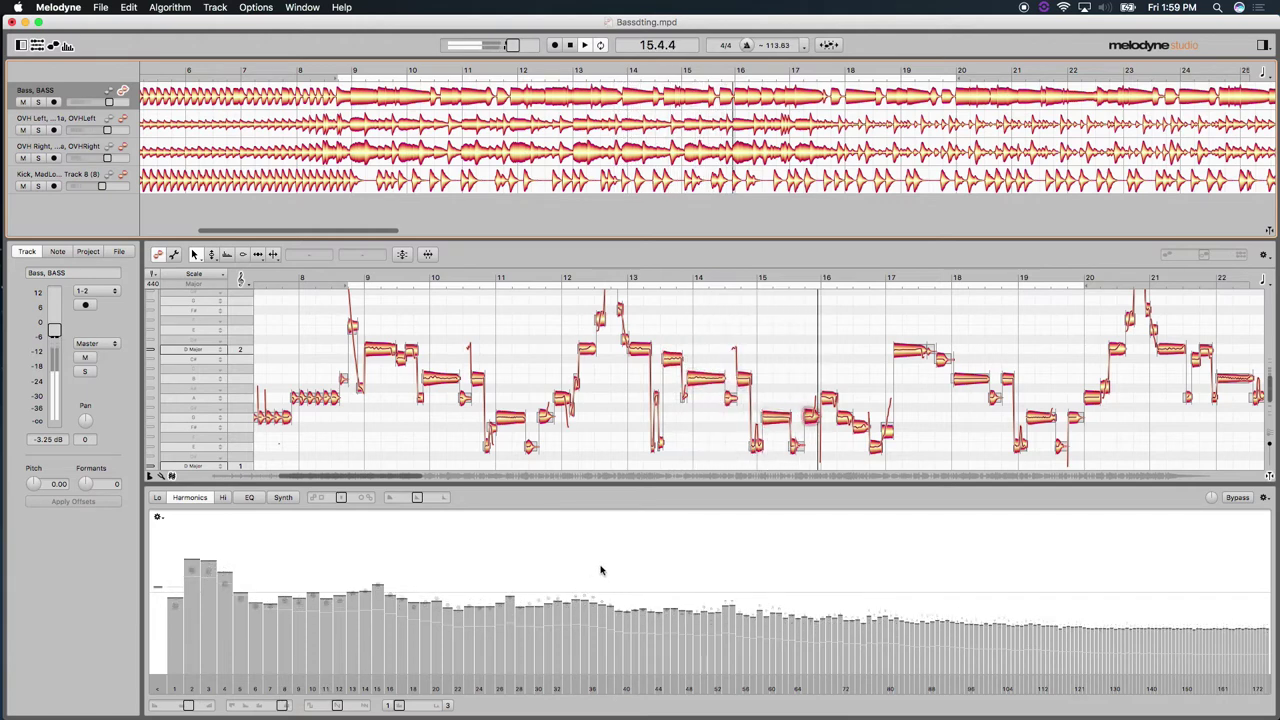
{"action": "key", "text": "space"}
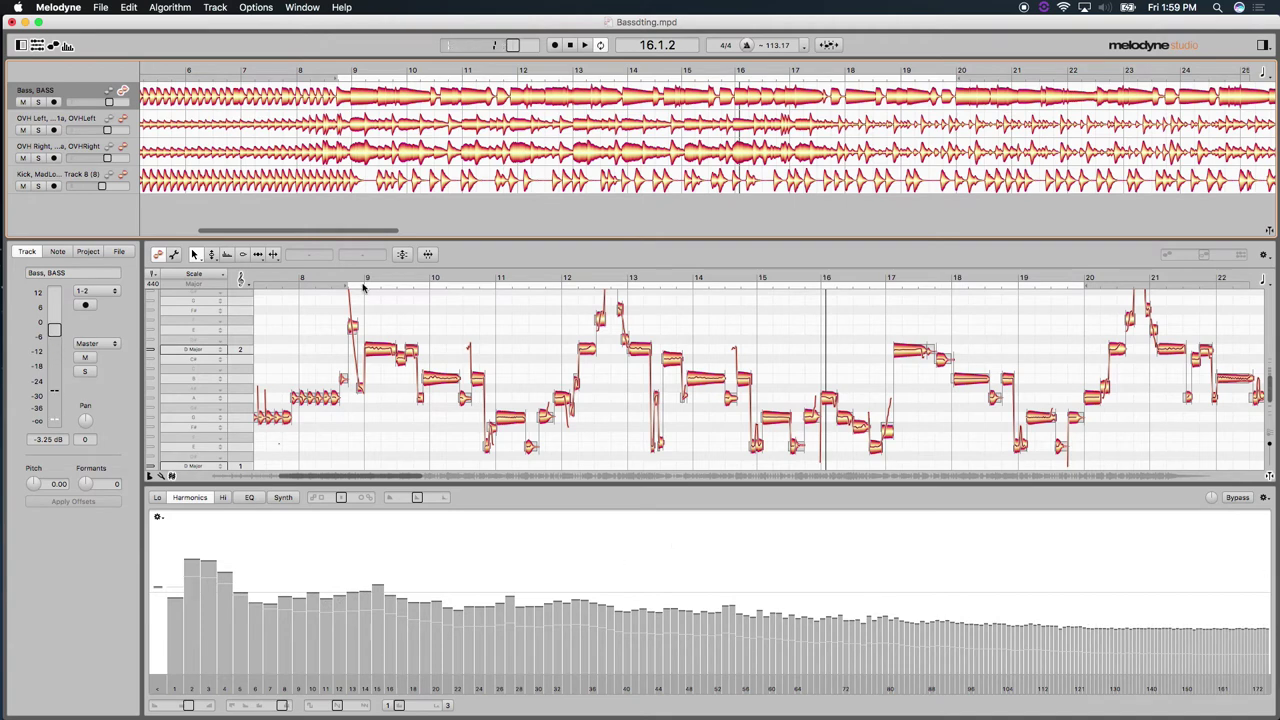
{"action": "left_click", "coordinate": [349, 278]}
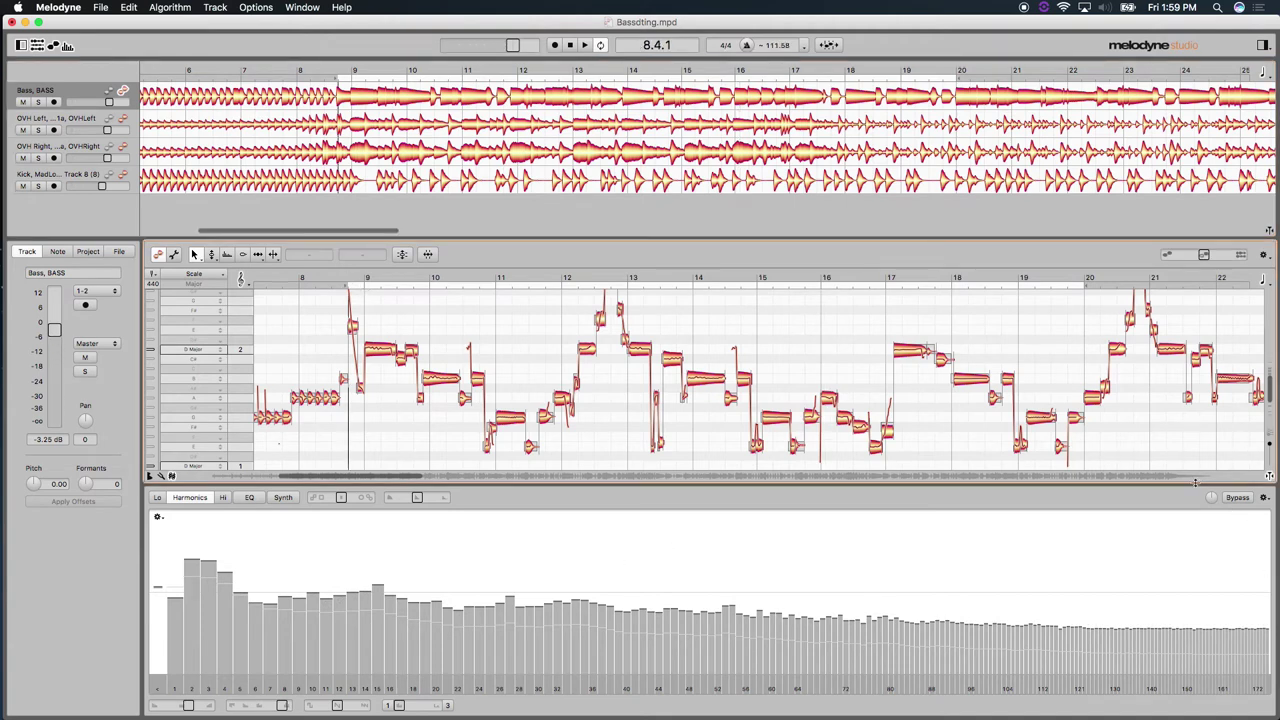
{"action": "left_click", "coordinate": [1239, 499]}
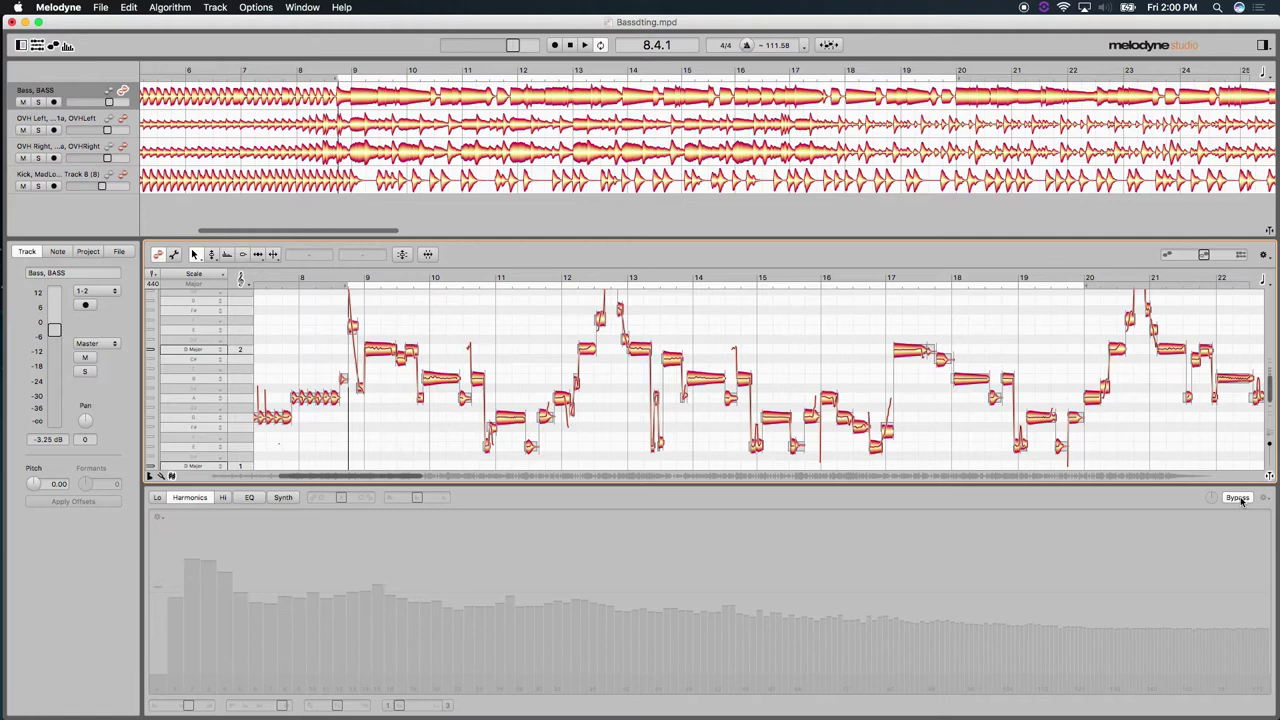
{"action": "left_click", "coordinate": [1239, 498]}
{"action": "left_click", "coordinate": [1239, 498]}
{"action": "left_click", "coordinate": [1239, 498]}
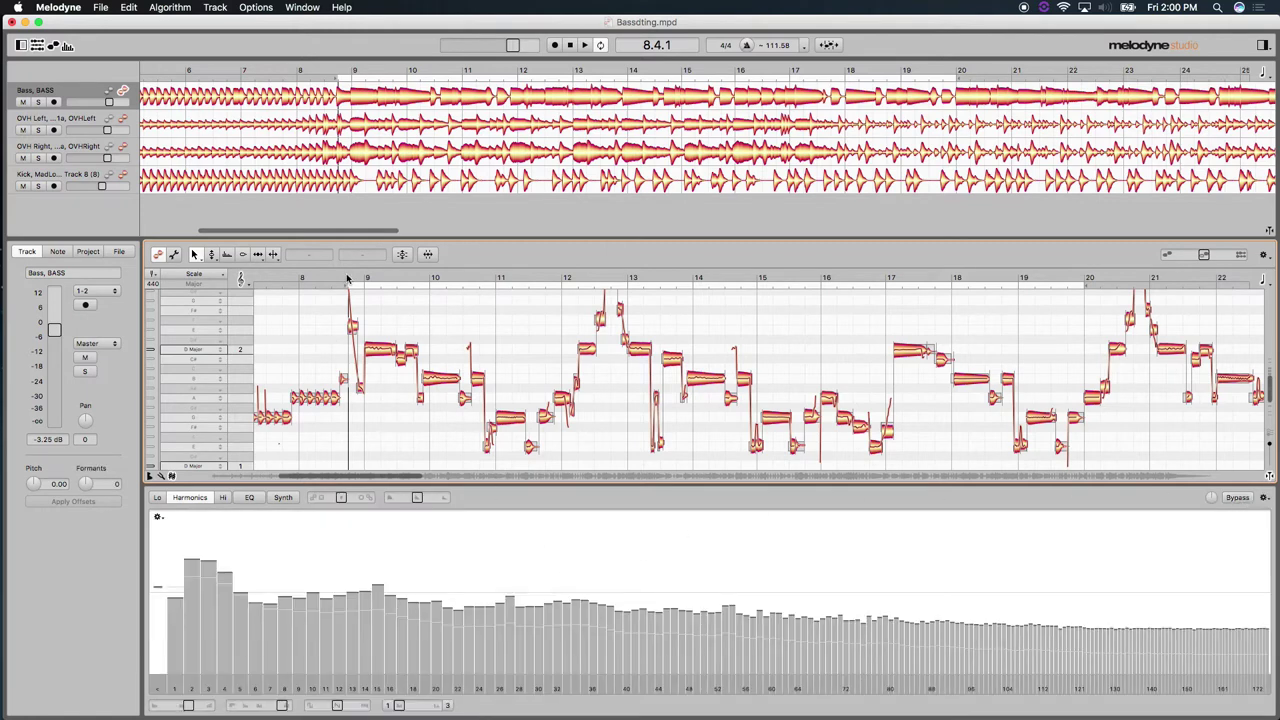
{"action": "key", "text": "space"}
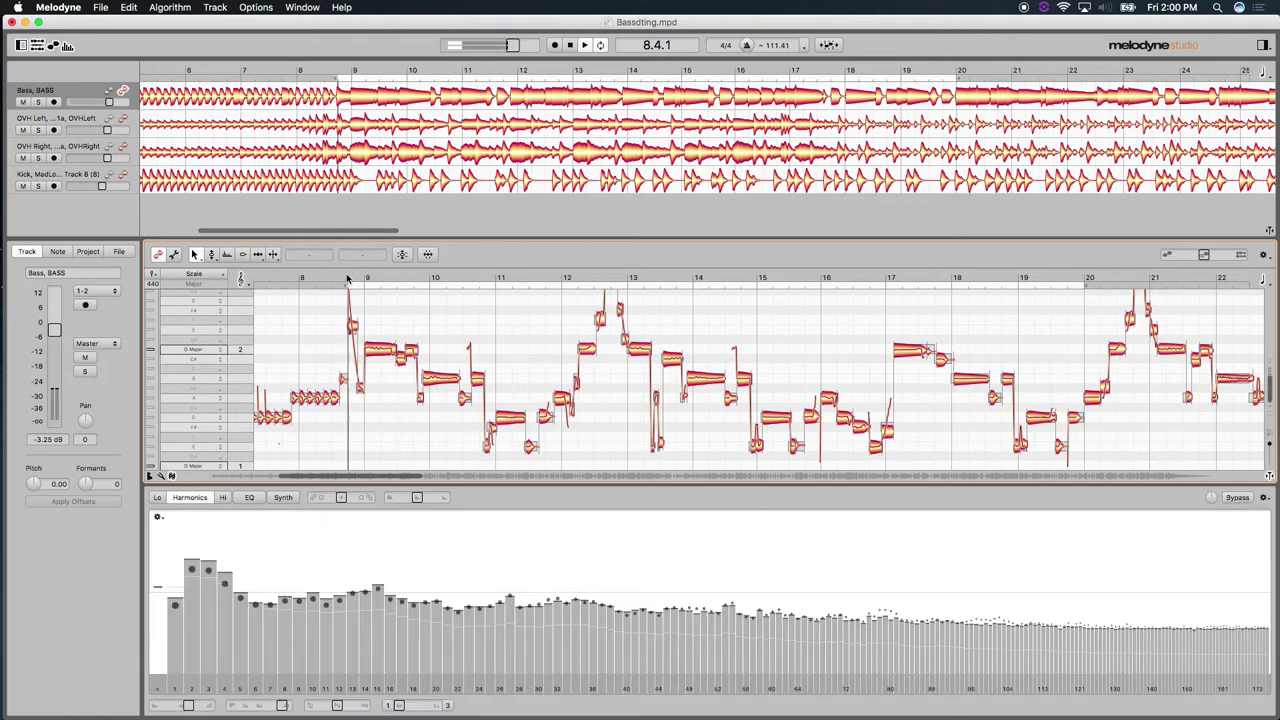
{"action": "left_click", "coordinate": [1237, 498]}
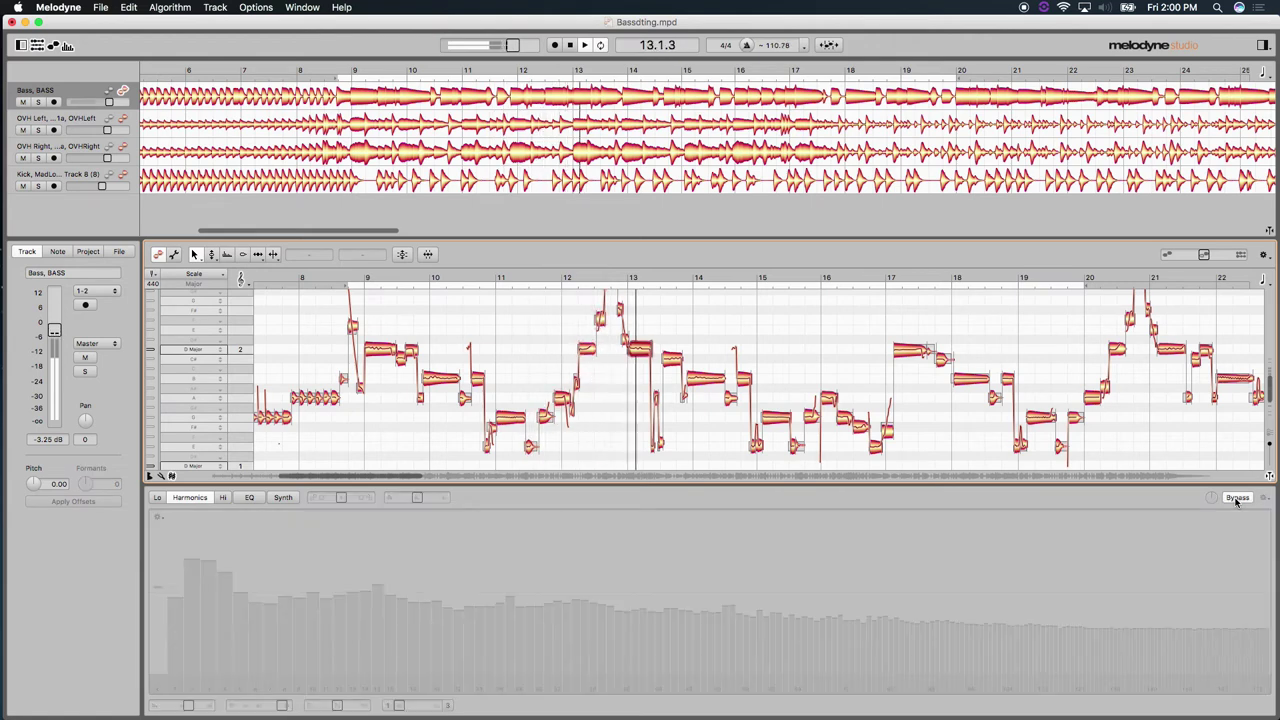
{"action": "left_click", "coordinate": [1237, 499]}
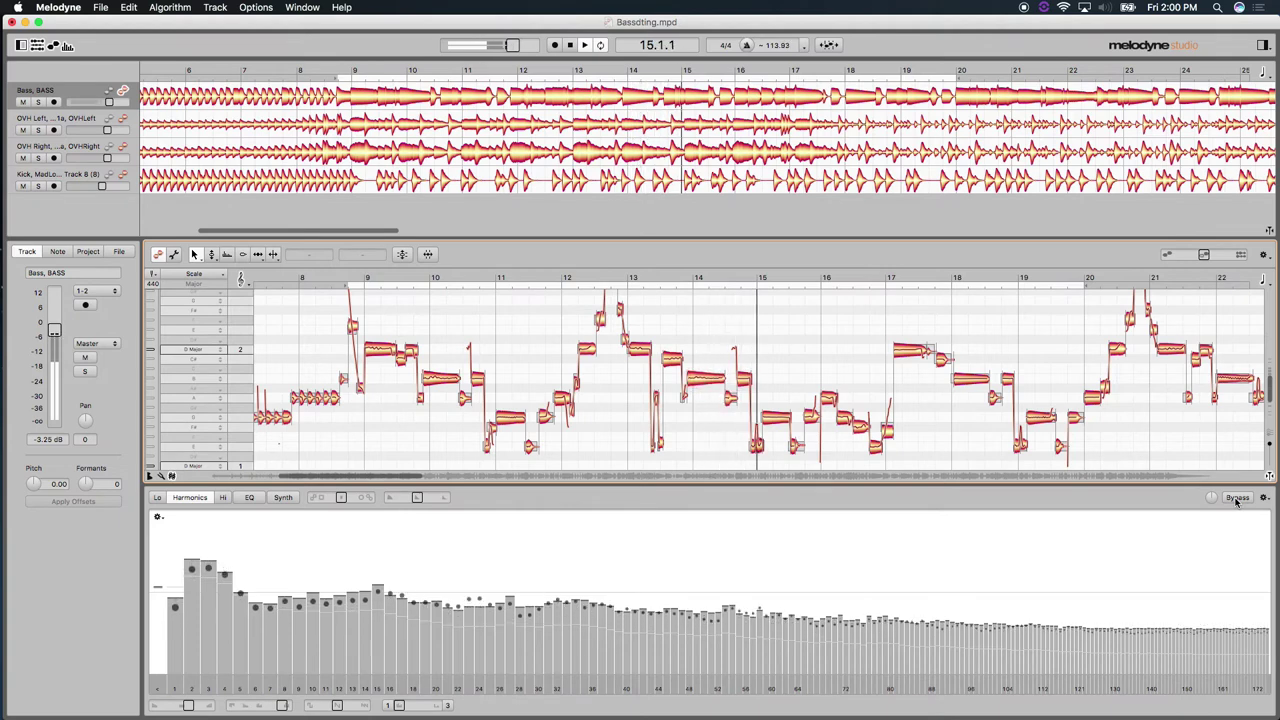
{"action": "left_click", "coordinate": [1237, 499]}
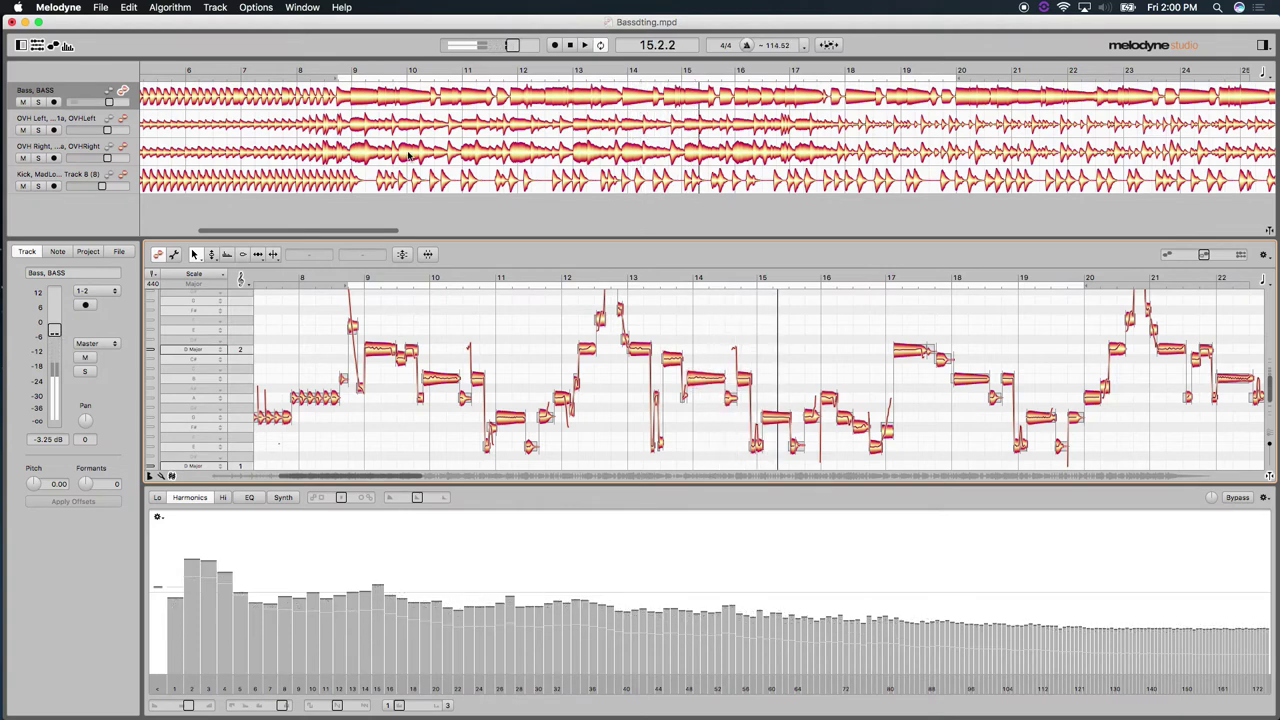
{"action": "left_click", "coordinate": [337, 70]}
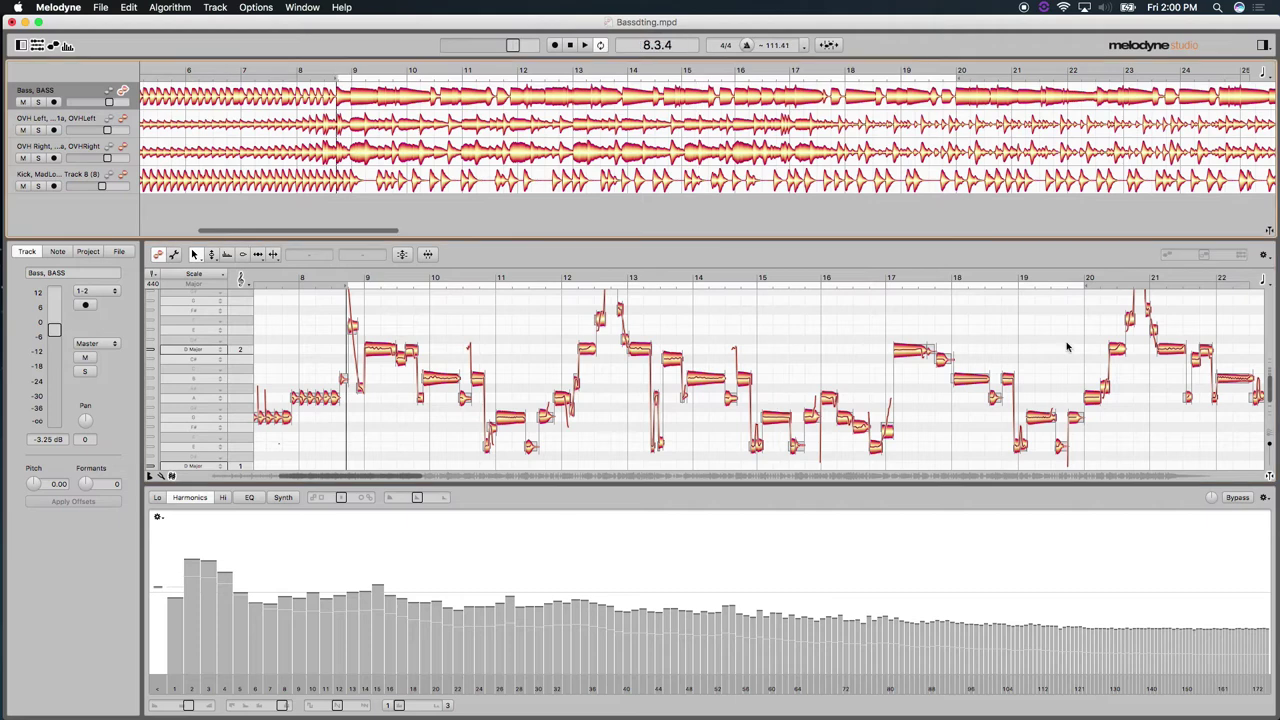
{"action": "left_click", "coordinate": [1237, 499]}
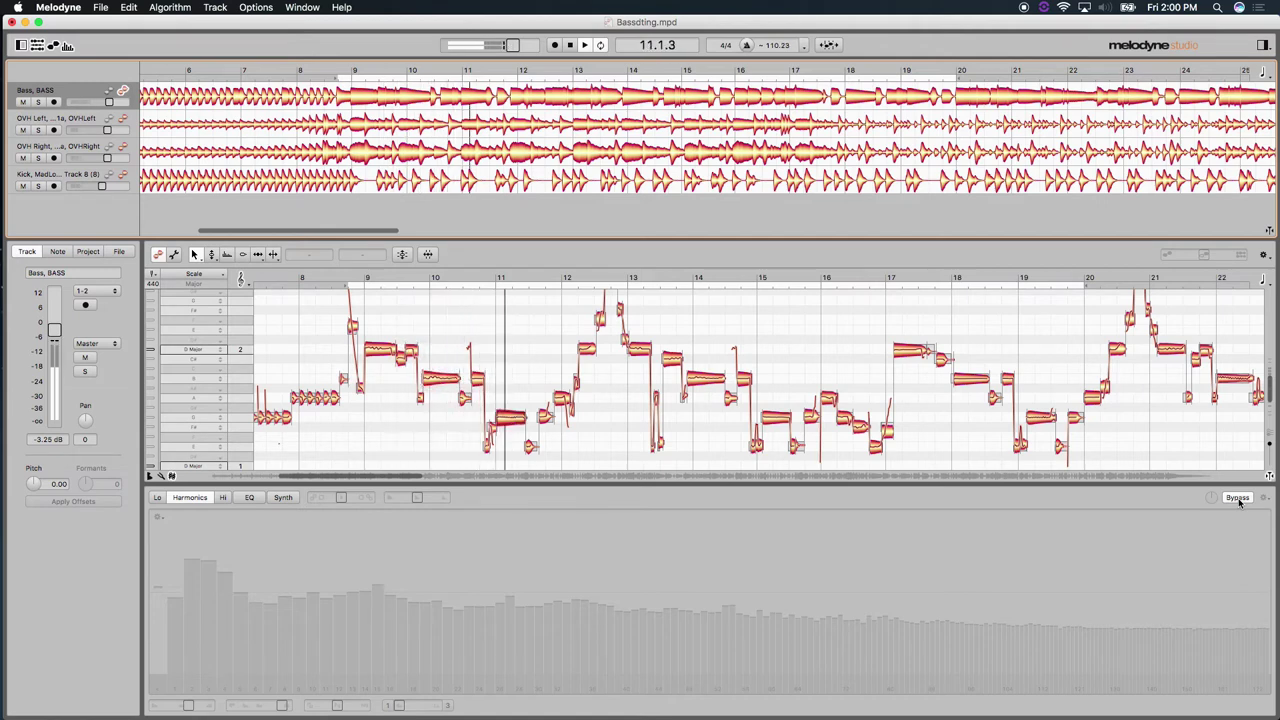
{"action": "left_click", "coordinate": [1239, 502]}
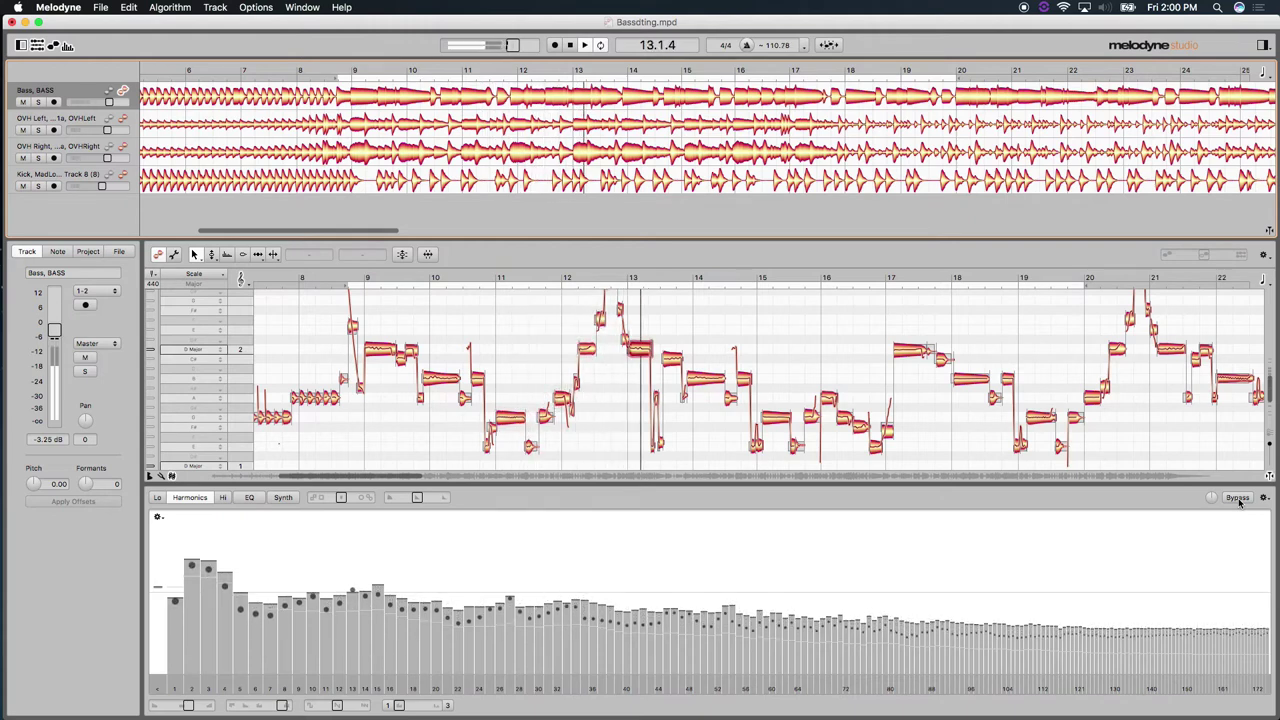
{"action": "left_click", "coordinate": [1239, 502]}
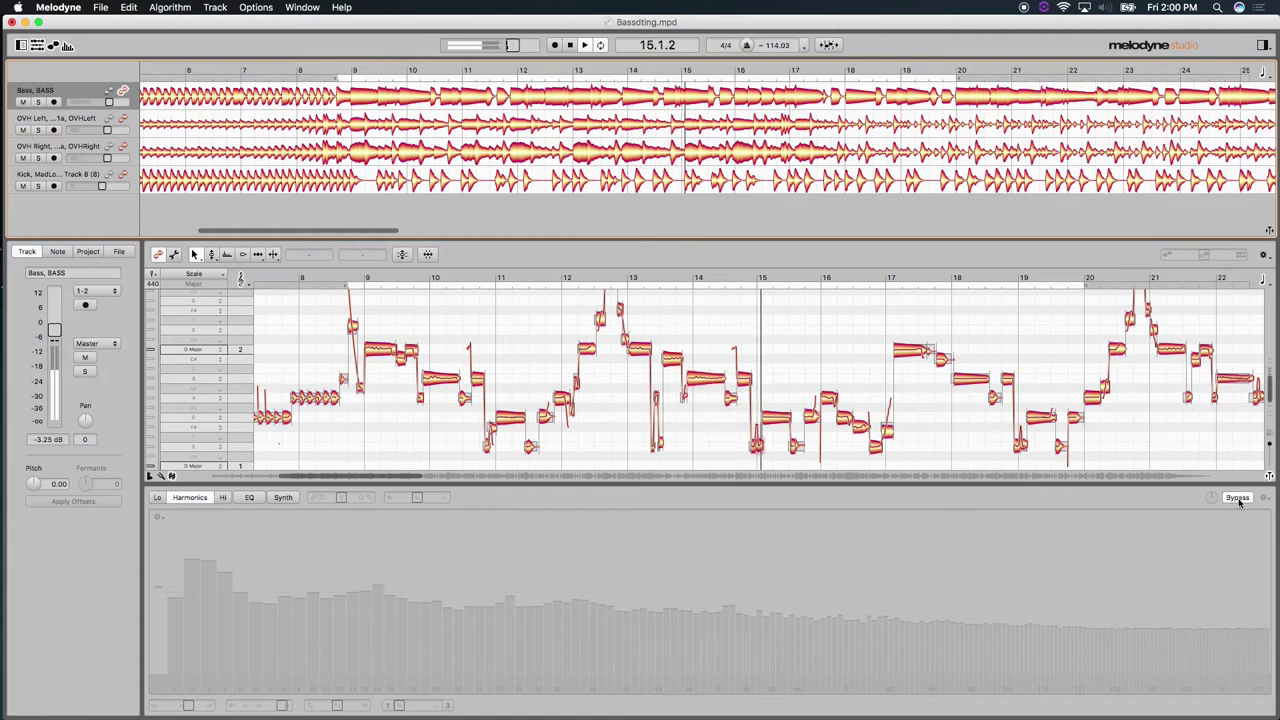
{"action": "left_click", "coordinate": [1239, 502]}
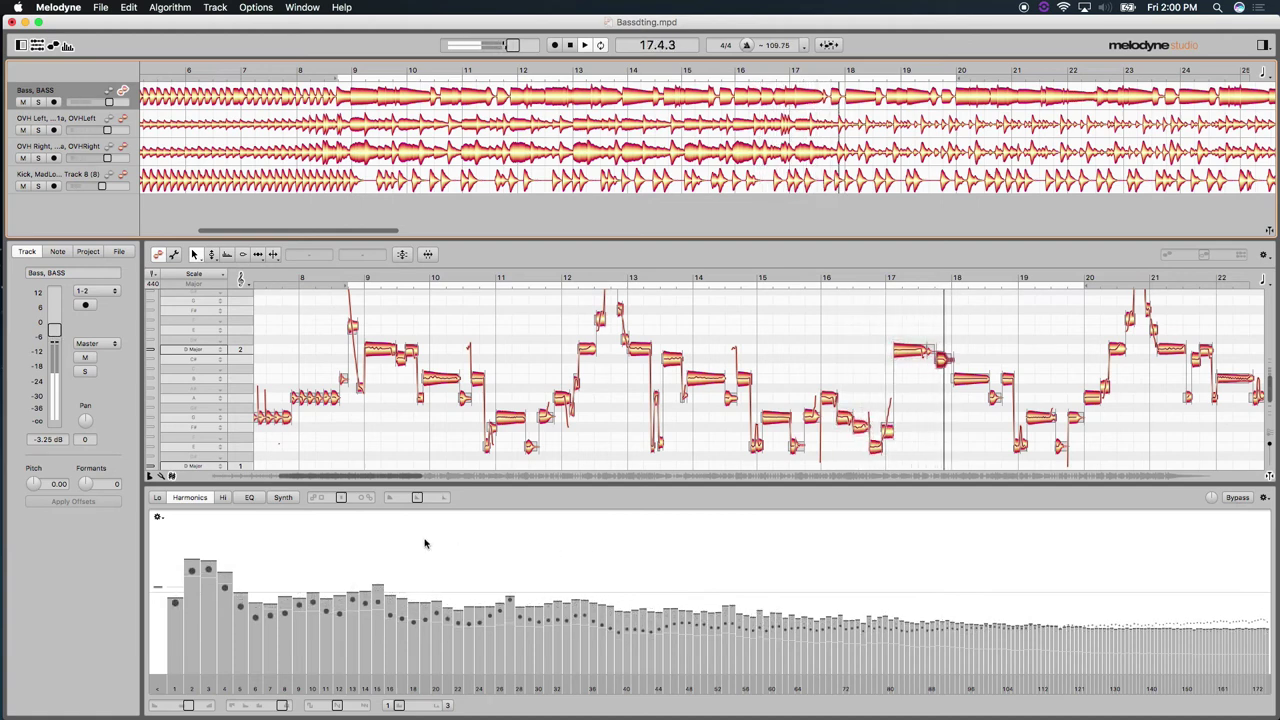
{"action": "left_click", "coordinate": [1237, 497]}
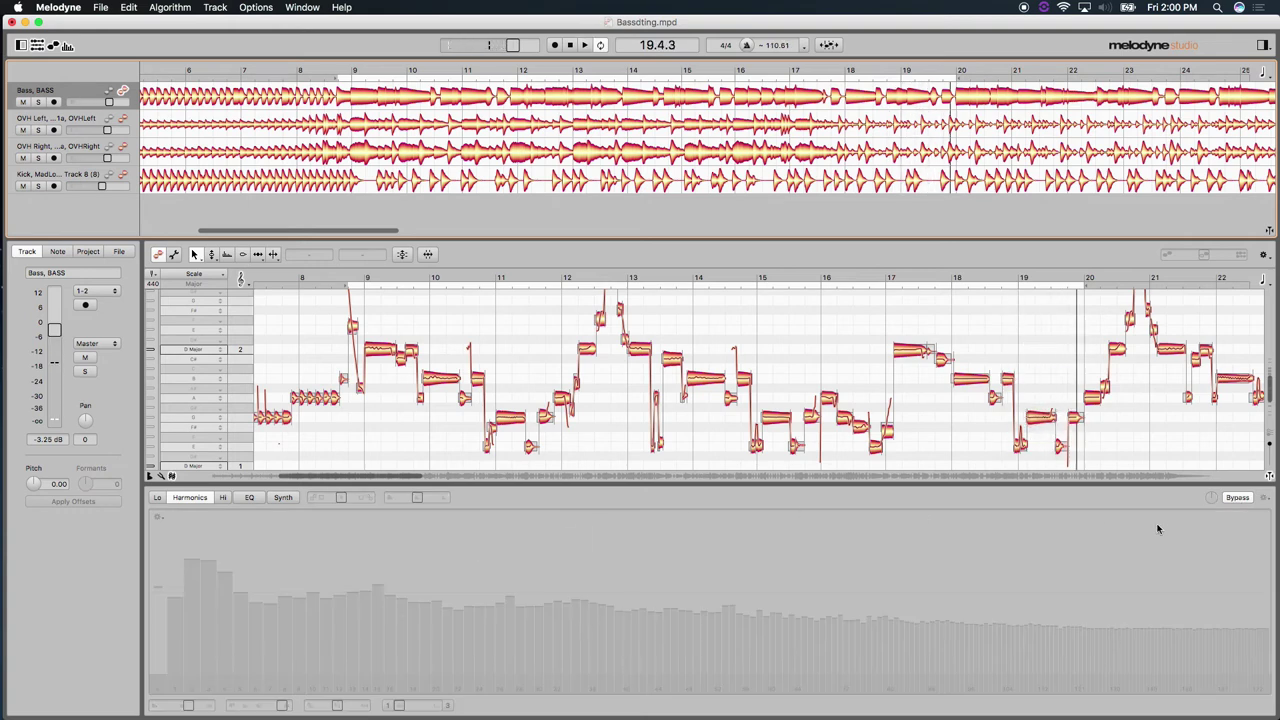
{"action": "left_click", "coordinate": [1236, 498]}
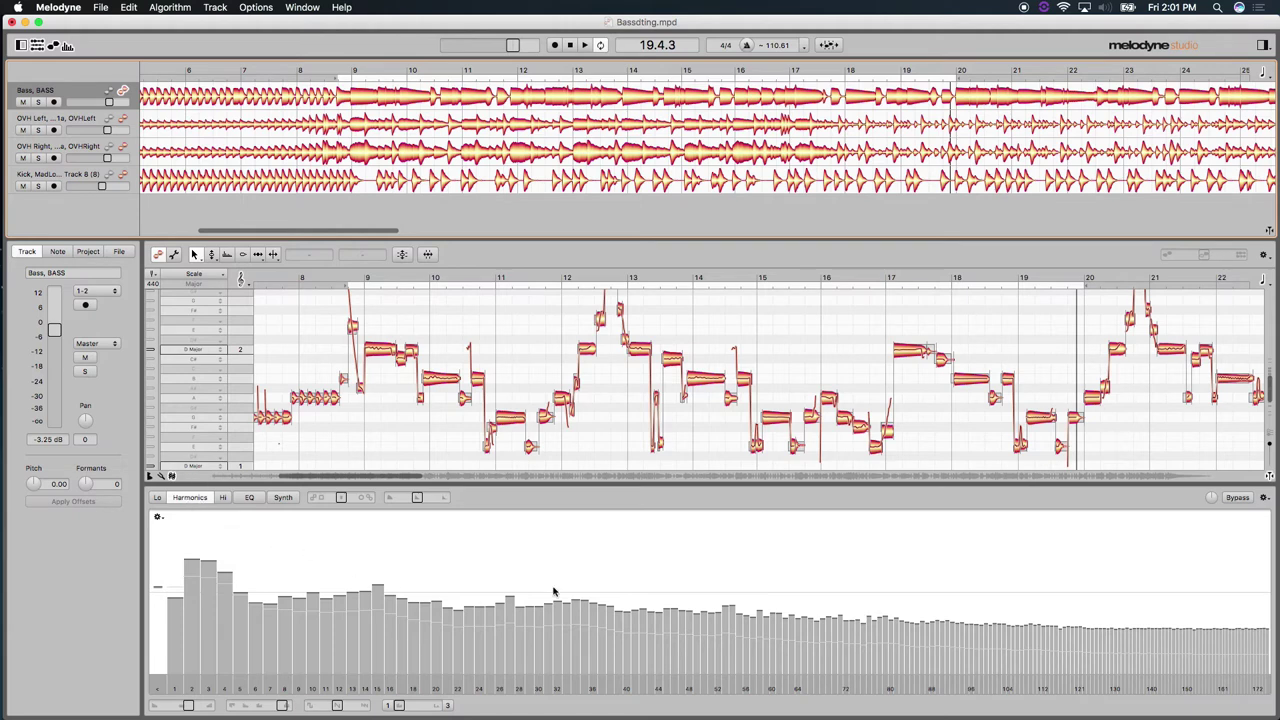
{"action": "left_click", "coordinate": [250, 497]}
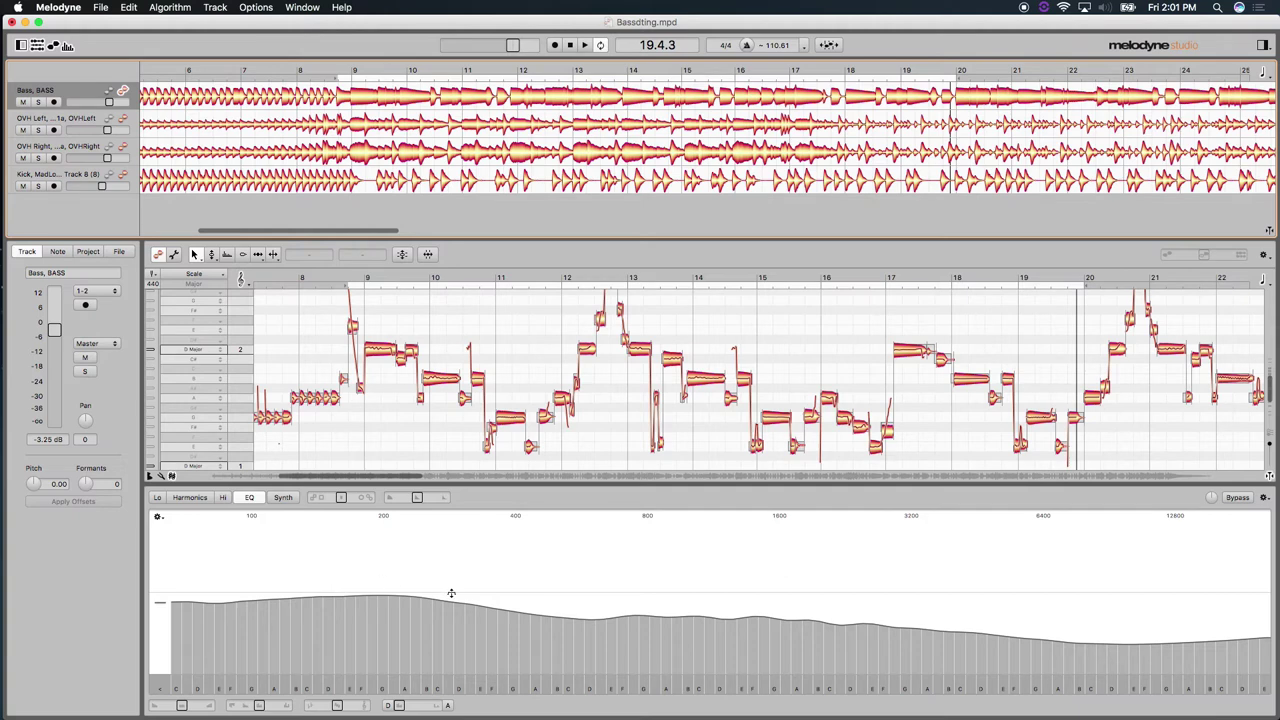
{"action": "left_click", "coordinate": [190, 498]}
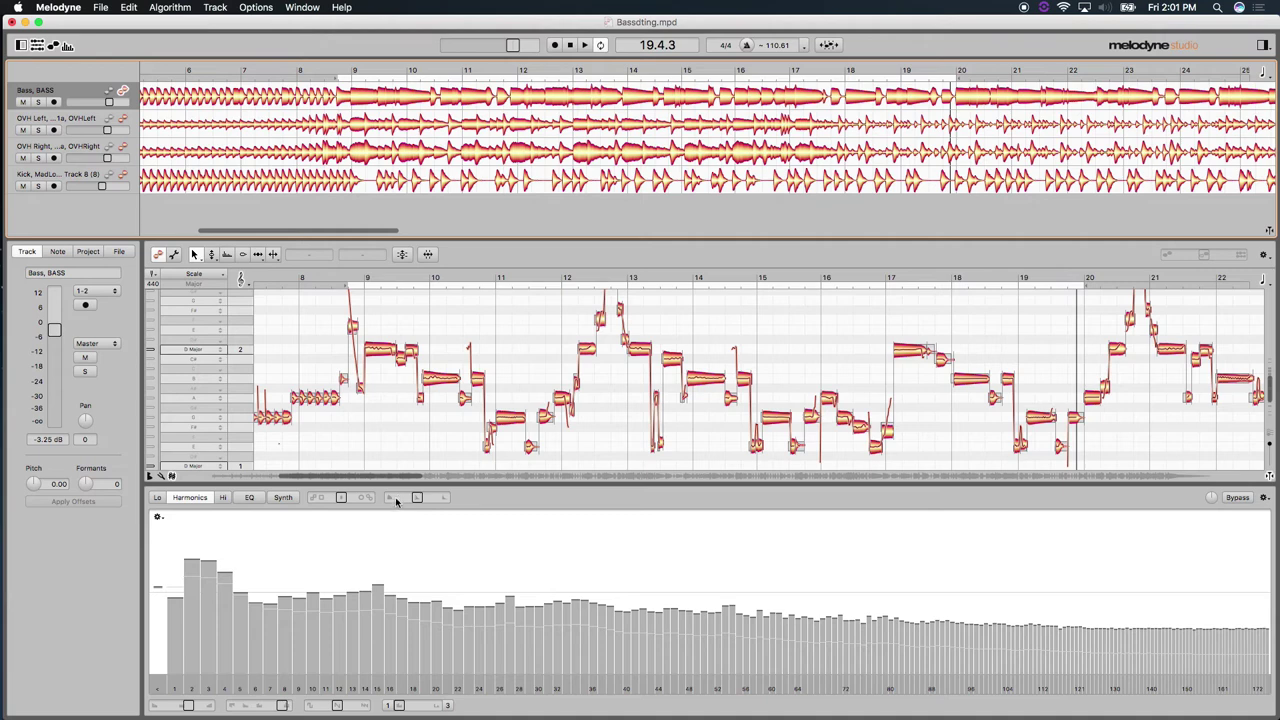
Sweep the bass Dynamics through +10 %, +46 % and -39 % during playback, settling near -68 %.
{"action": "mouse_move", "coordinate": [417, 500]}
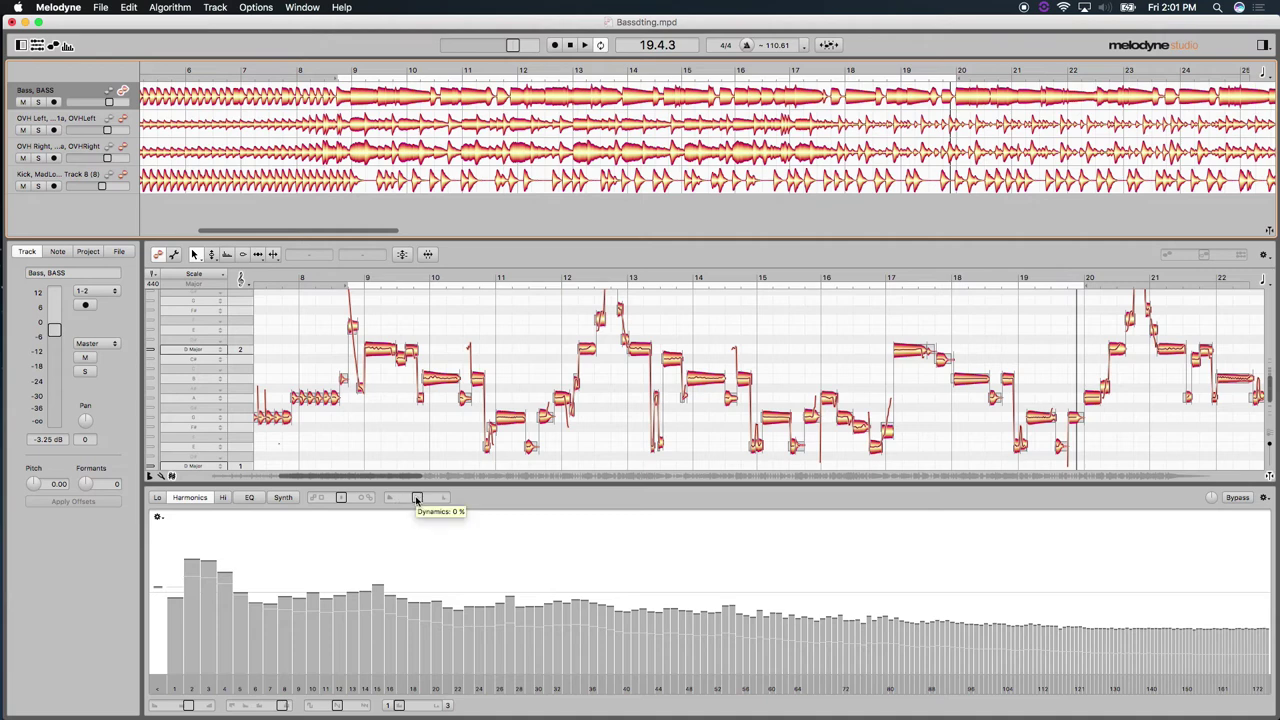
{"action": "left_click_drag", "start_coordinate": [417, 500], "coordinate": [419, 500]}
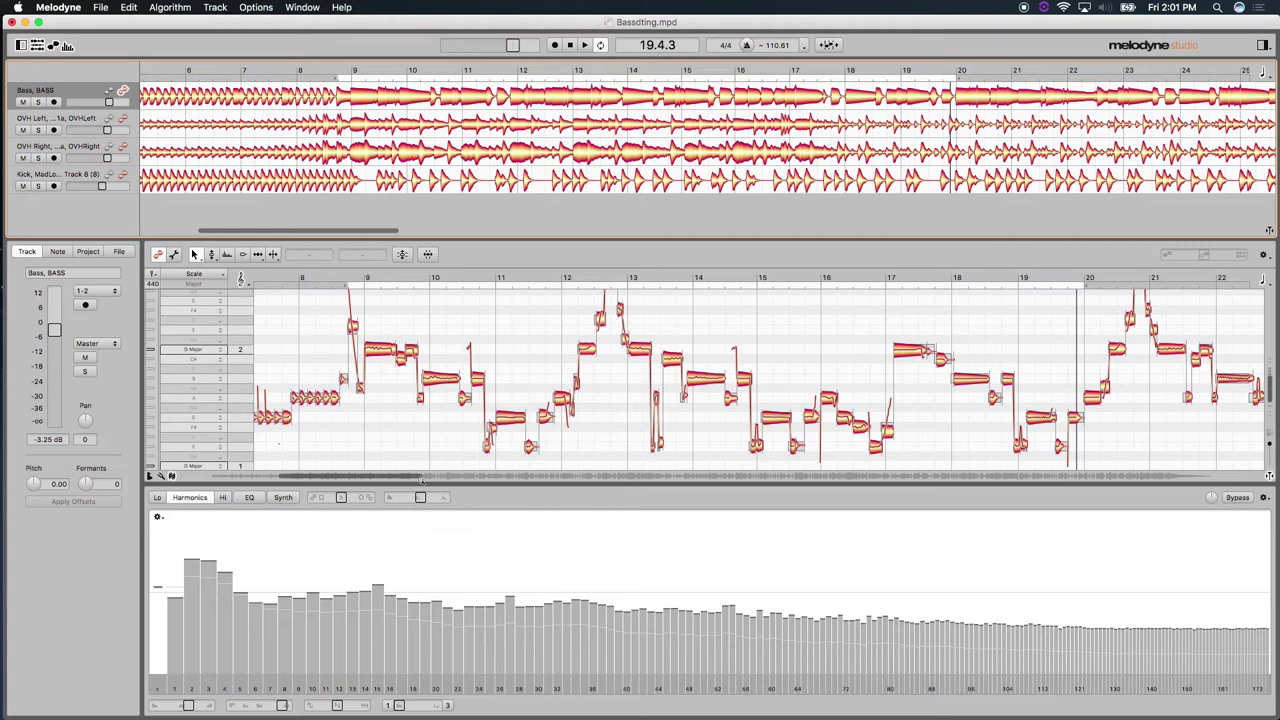
{"action": "left_click", "coordinate": [351, 277]}
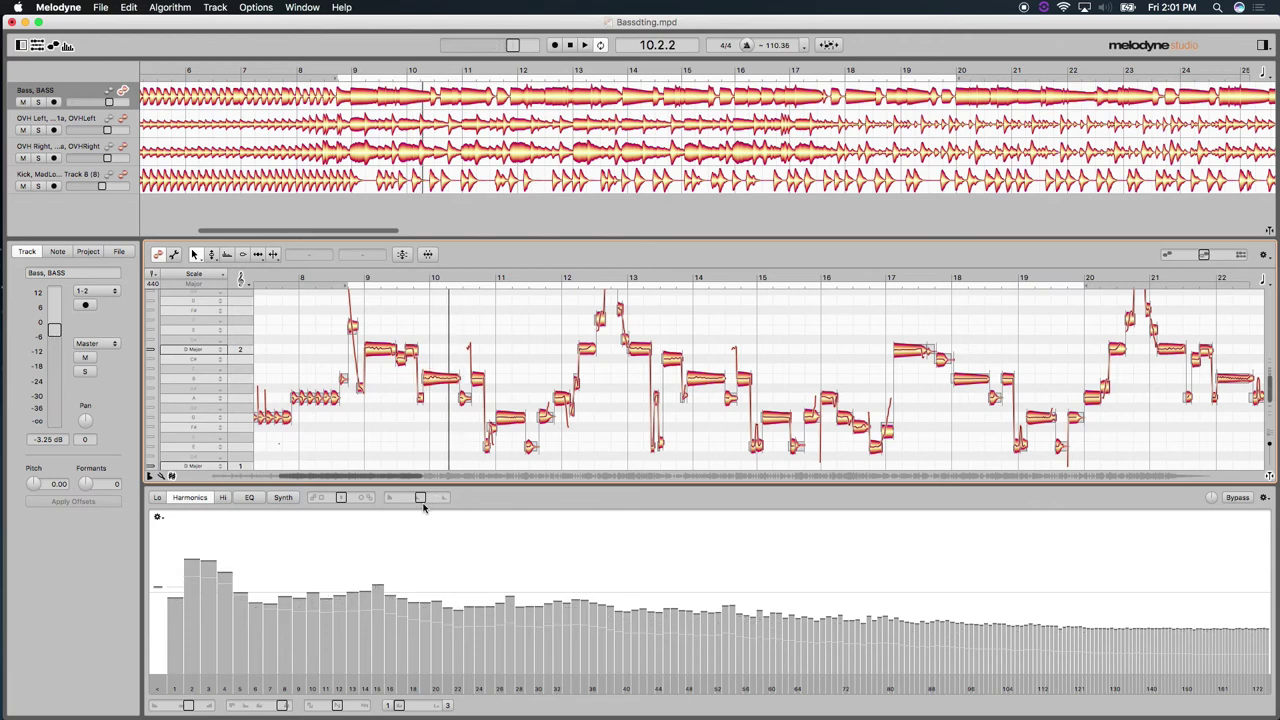
{"action": "left_click_drag", "start_coordinate": [421, 500], "coordinate": [430, 500]}
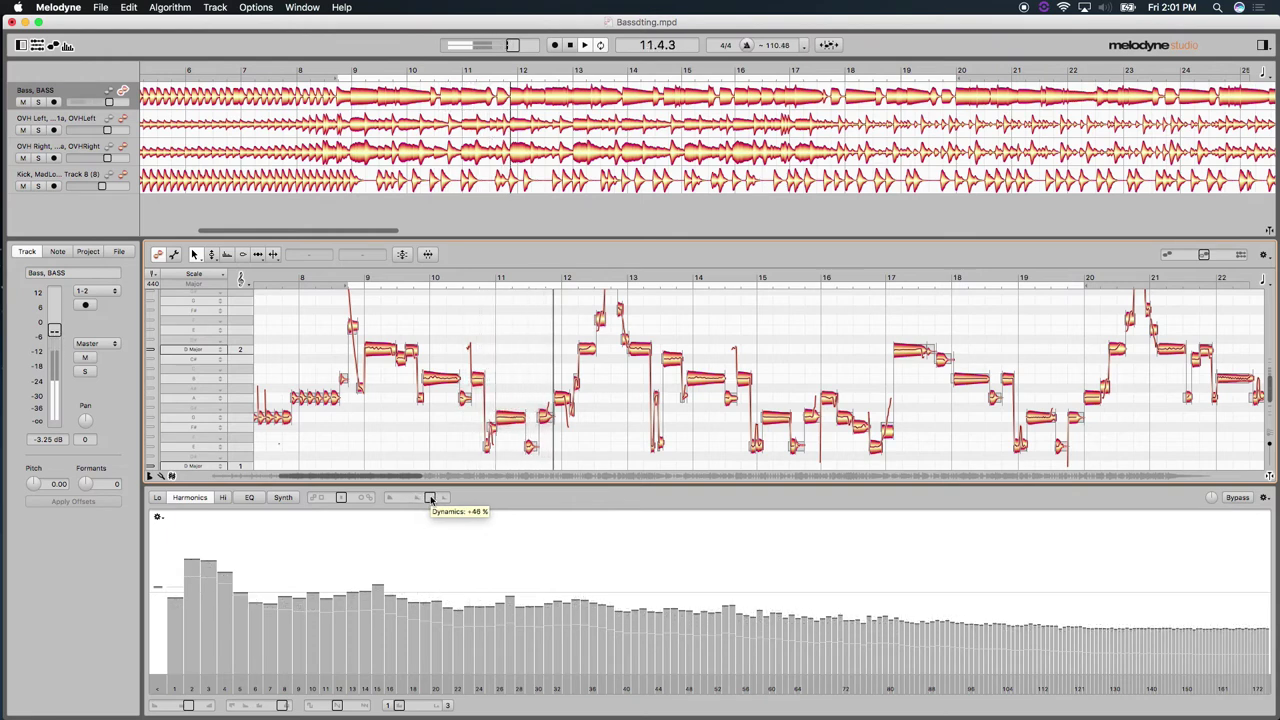
{"action": "left_click_drag", "start_coordinate": [430, 500], "coordinate": [398, 500]}
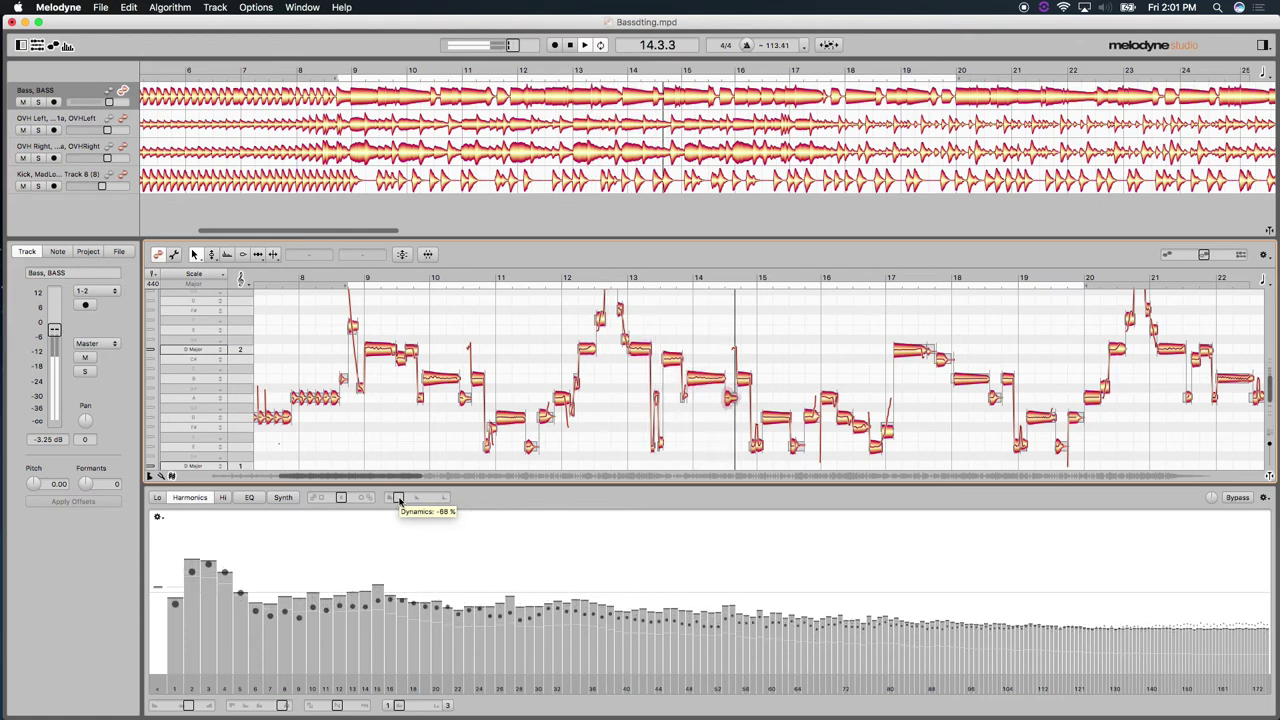
{"action": "left_click_drag", "start_coordinate": [398, 500], "coordinate": [424, 500]}
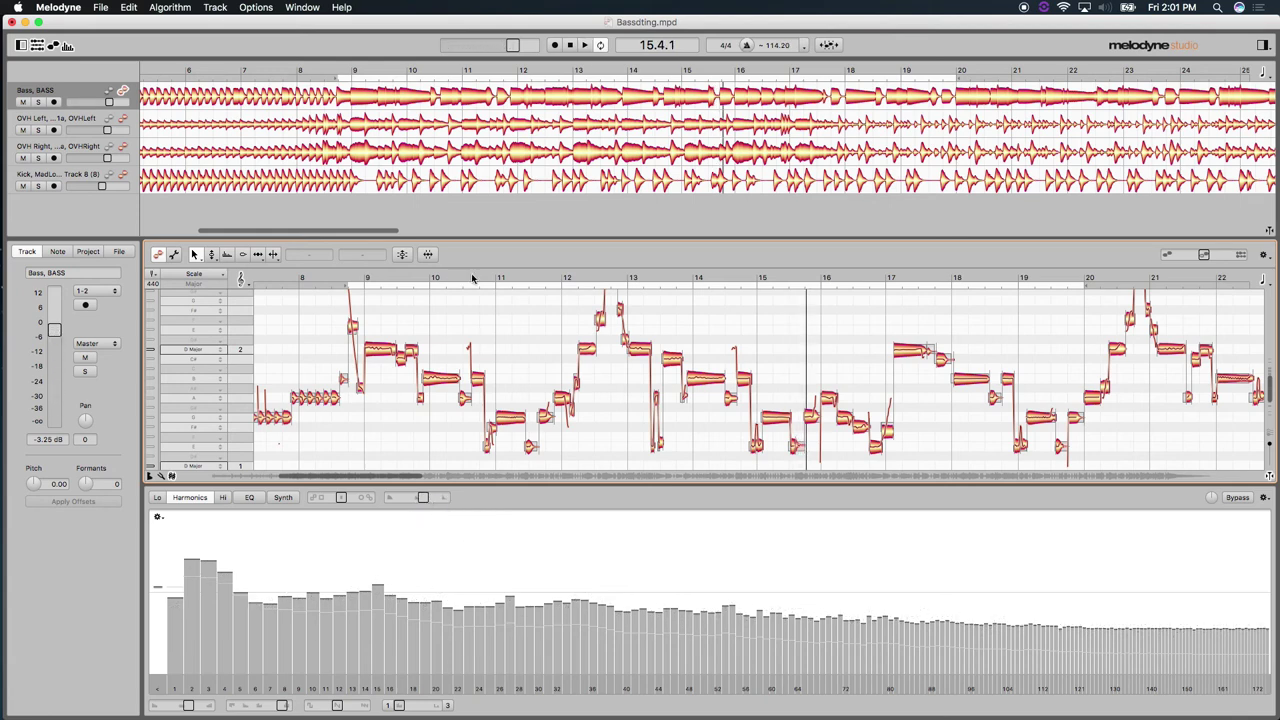
Replay from bar 8, stop, and return the bass Dynamics to 0 %.
{"action": "left_click", "coordinate": [346, 70]}
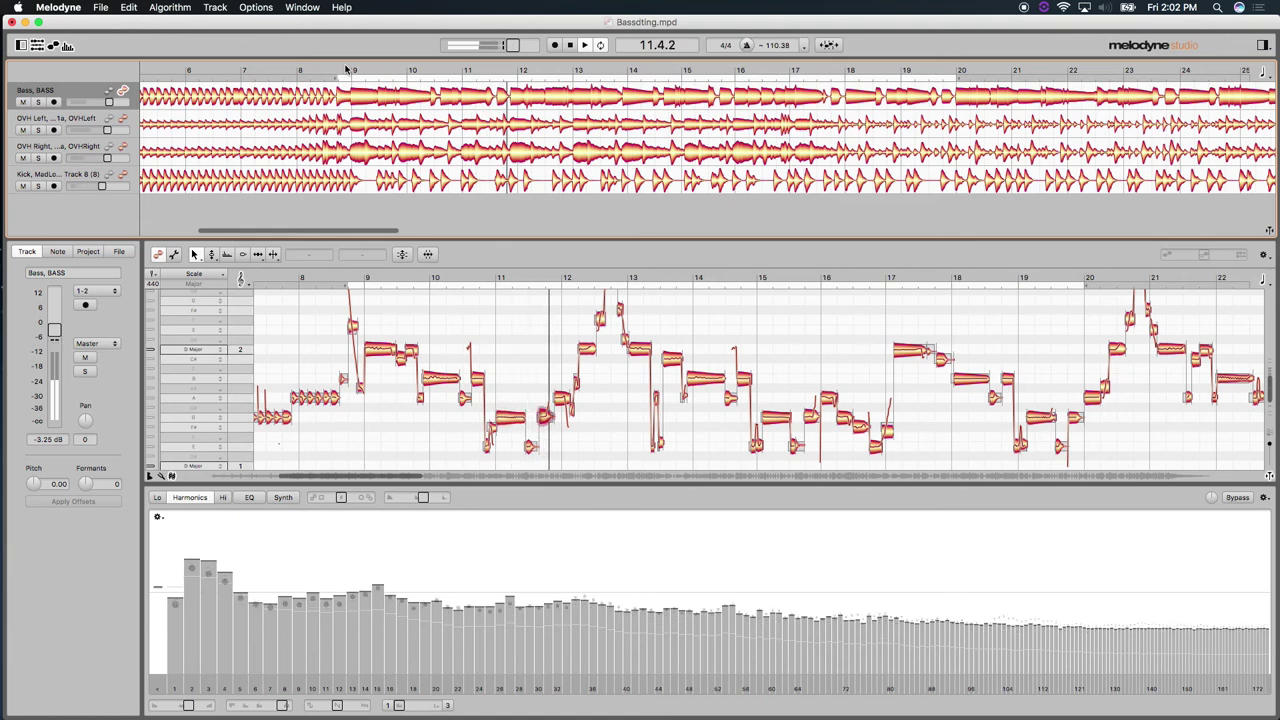
{"action": "key", "text": "space"}
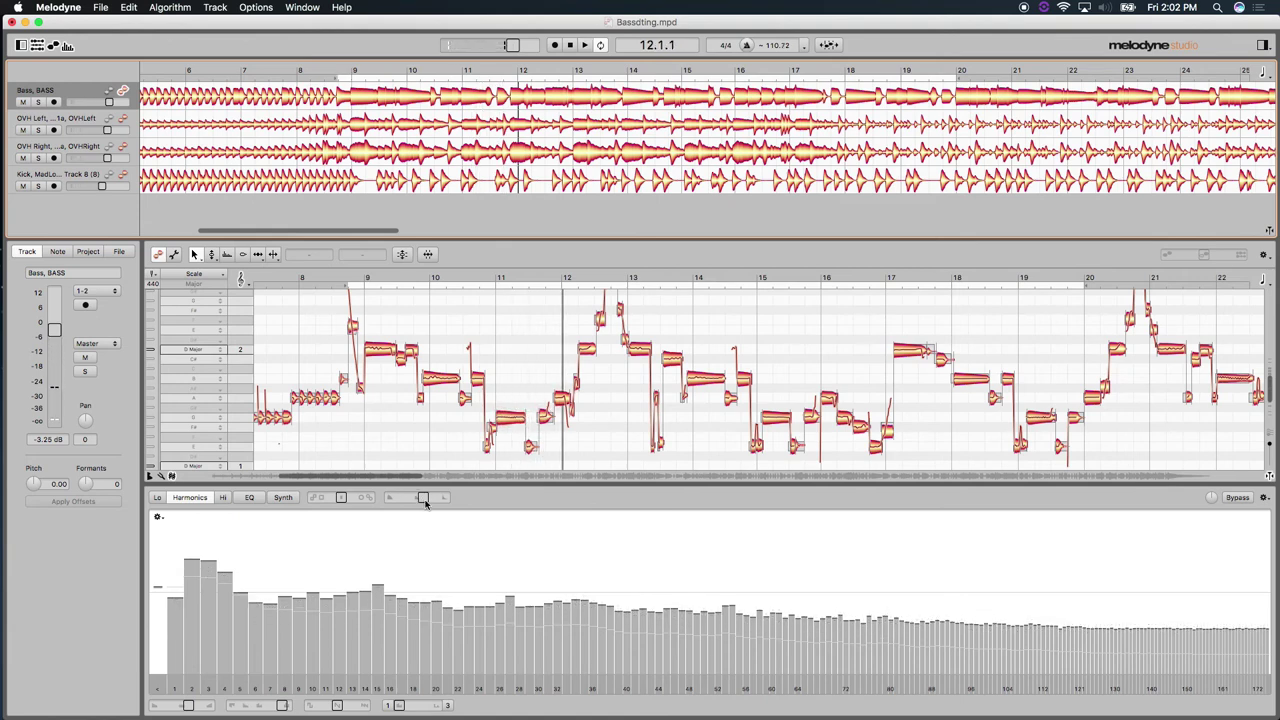
{"action": "mouse_move", "coordinate": [423, 502]}
{"action": "mouse_move", "coordinate": [414, 497]}
{"action": "left_mouse_down"}
{"action": "mouse_move", "coordinate": [403, 494]}
{"action": "mouse_move", "coordinate": [420, 501]}
{"action": "left_mouse_up"}
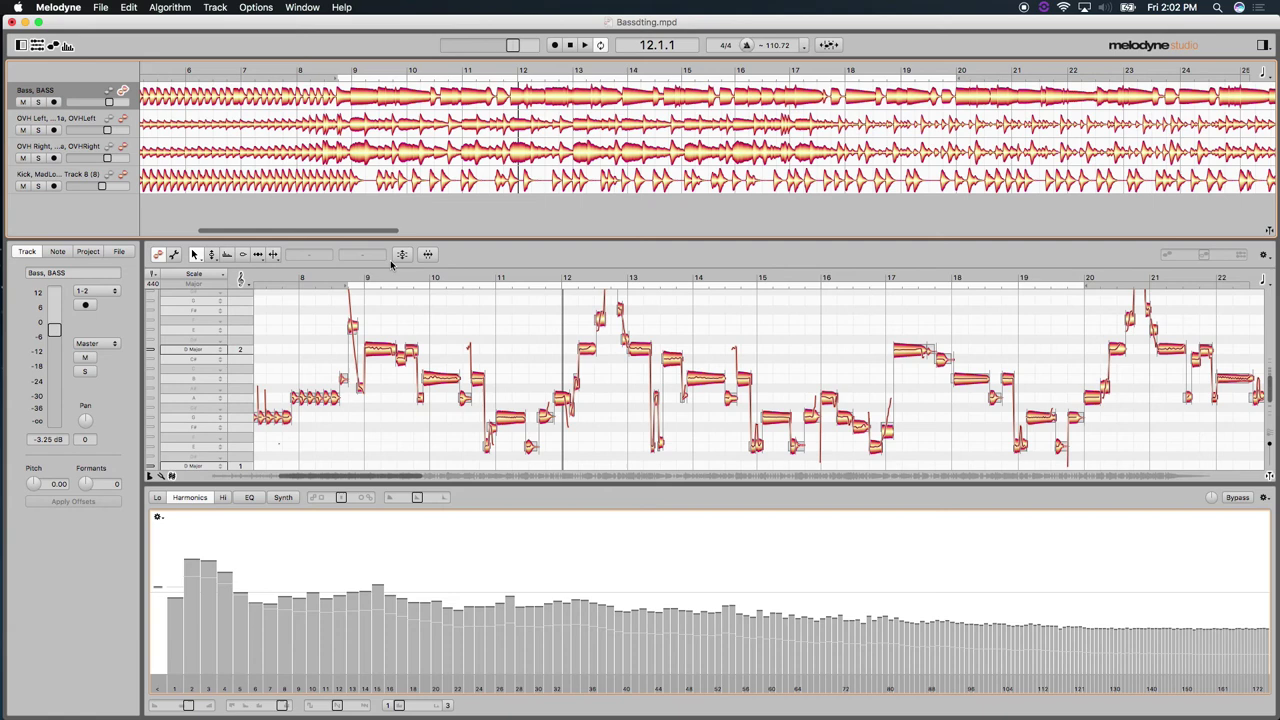
{"action": "left_click", "coordinate": [1239, 498]}
{"action": "left_click", "coordinate": [341, 70]}
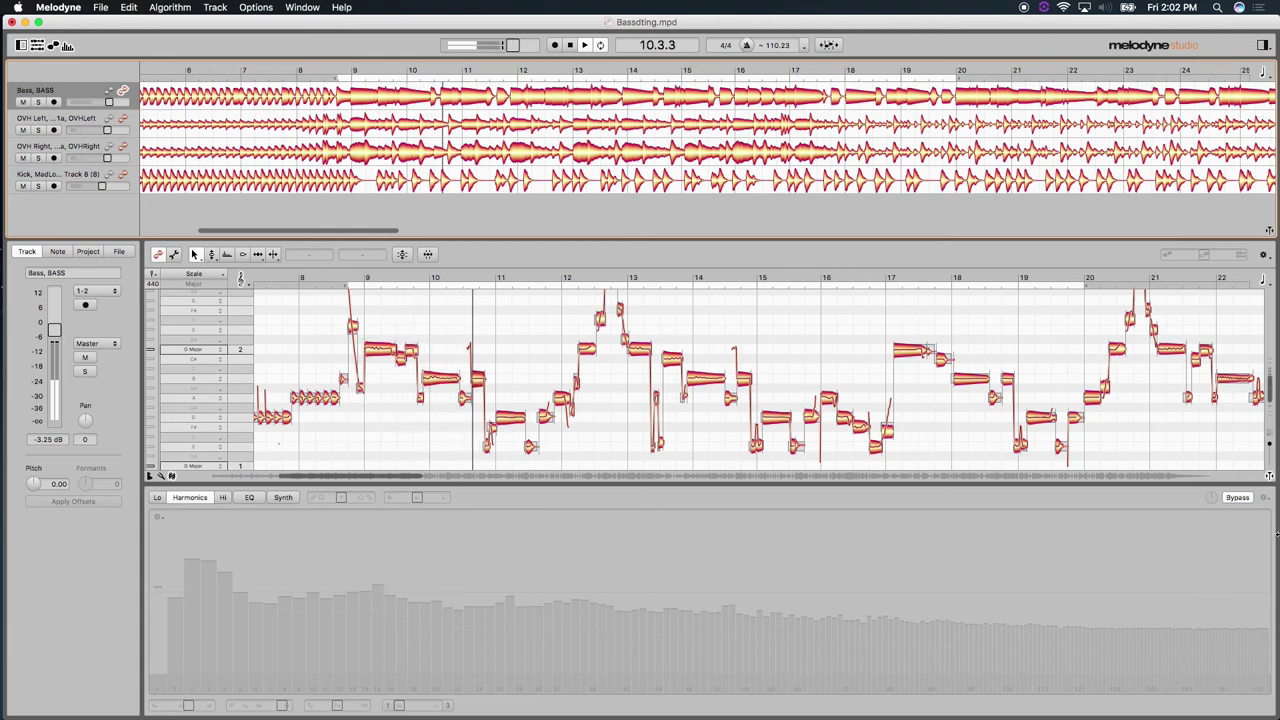
{"action": "key", "text": "space"}
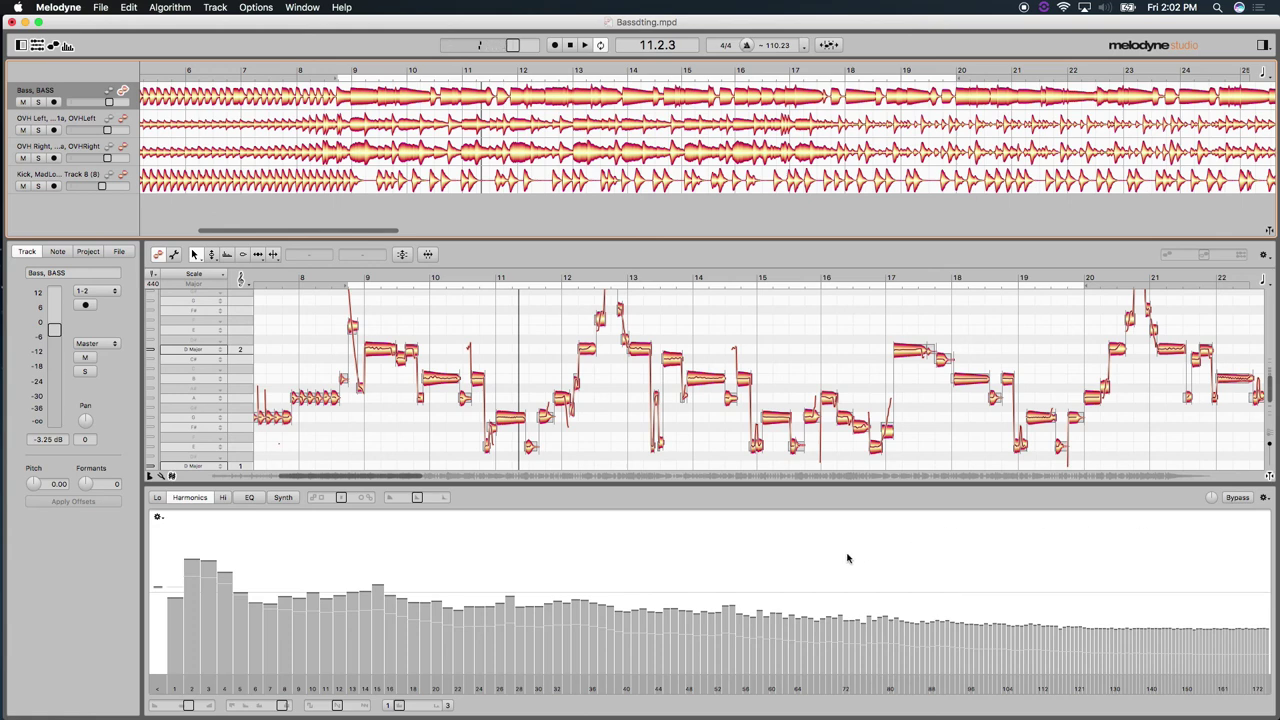
{"action": "key", "text": "space"}
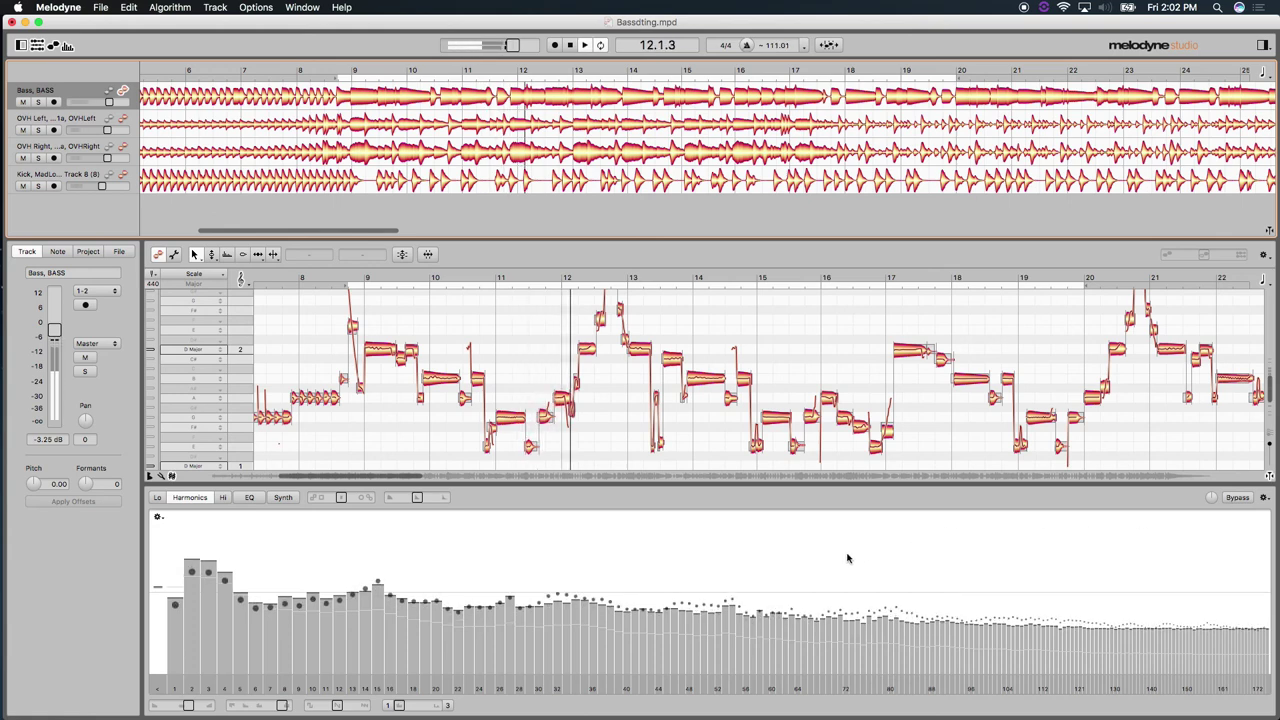